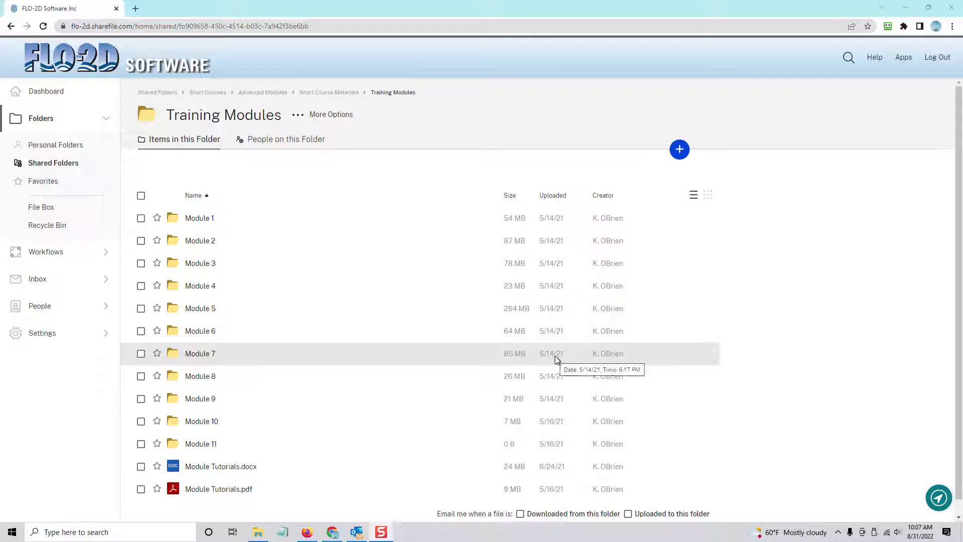
# Open the Module 7 training folder in ShareFile, then bring up the local FLO-2D PRO Documentation folder in File Explorer.
pyautogui.click(177, 360)
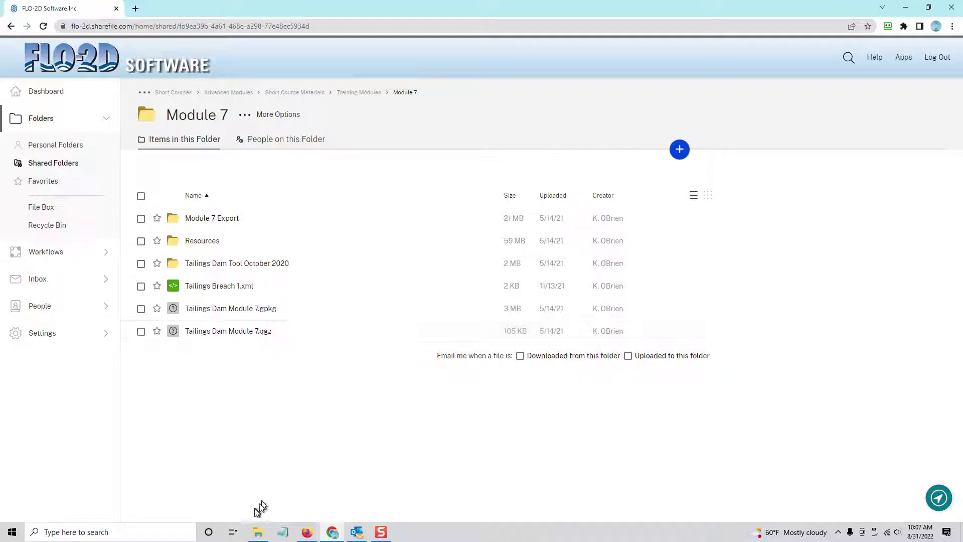
pyautogui.click(258, 531)
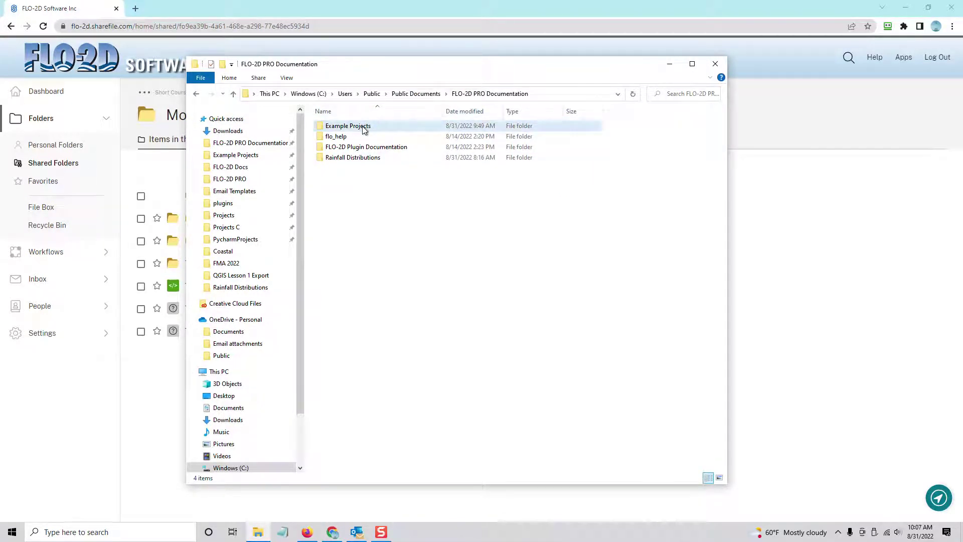
# Navigate to Example Projects > Advanced Modules > Module 7 in File Explorer.
pyautogui.doubleClick(361, 127)
pyautogui.click(359, 139)
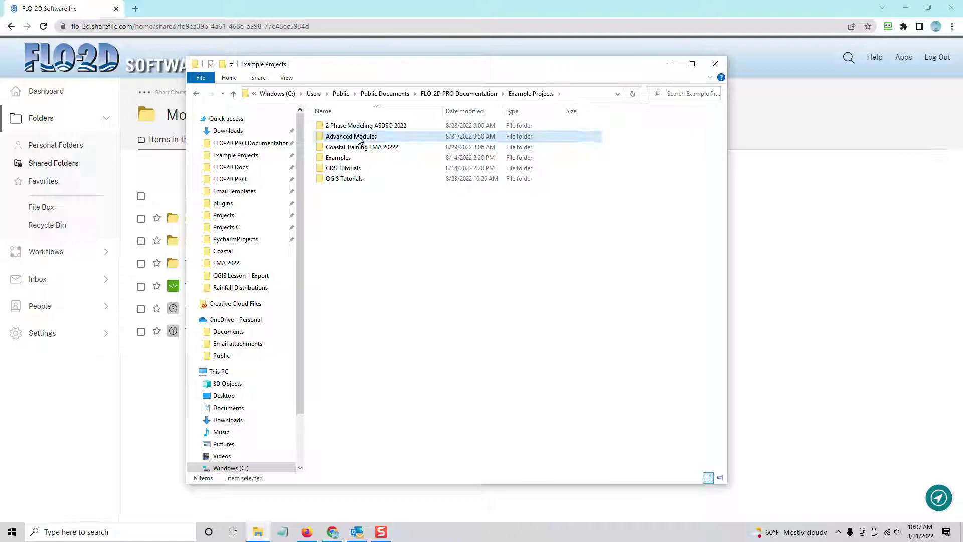
pyautogui.doubleClick(360, 137)
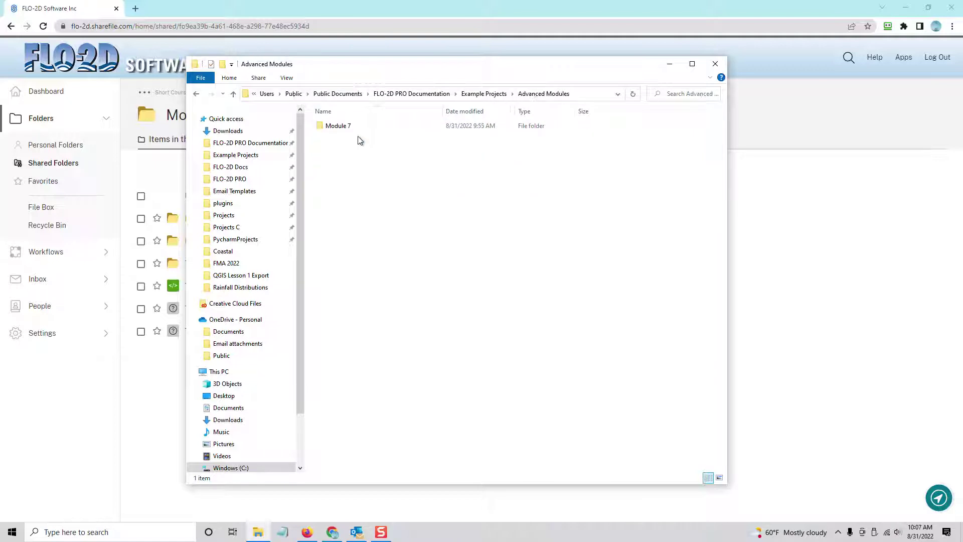
pyautogui.doubleClick(348, 126)
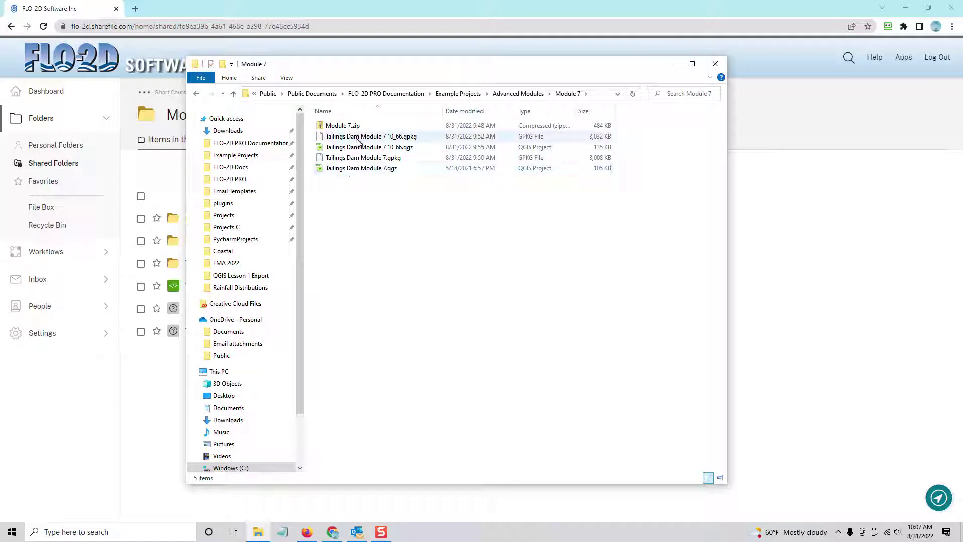
# Delete both Tailings Dam Module 7 10_66 files, minimize Chrome and select Tailings Dam Module 7.qgz.
pyautogui.click(357, 147)
pyautogui.keyDown('ctrl'); pyautogui.click(357, 140); pyautogui.keyUp('ctrl')
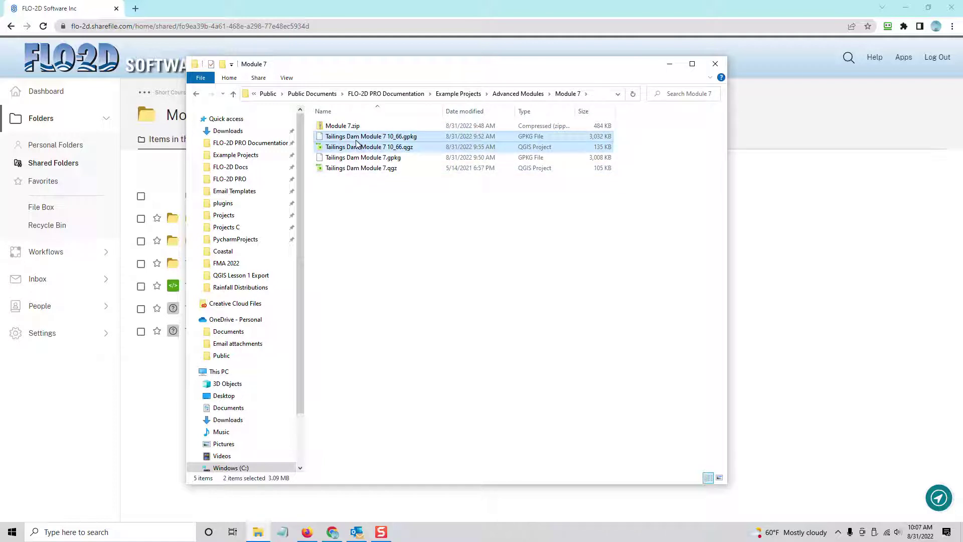
pyautogui.press('Delete')
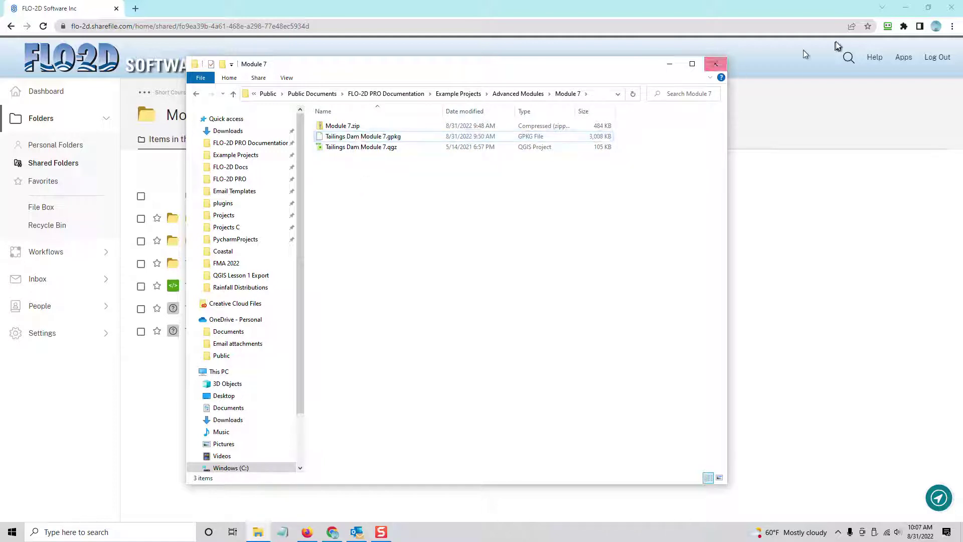
pyautogui.click(905, 7)
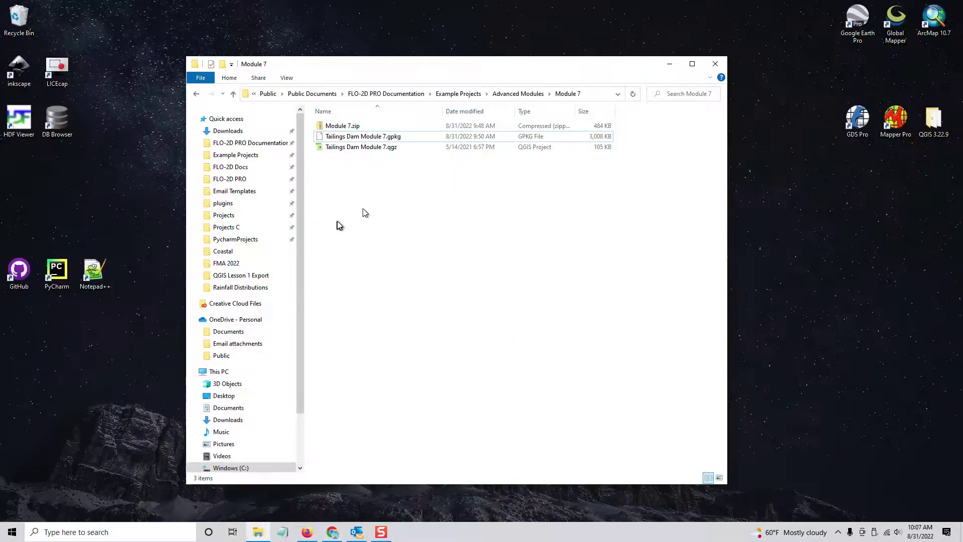
pyautogui.click(362, 151)
# Open Tailings Dam Module 7.qgz, accept loading the FLO-2D model and dismiss the three layer warnings.
pyautogui.doubleClick(363, 151)
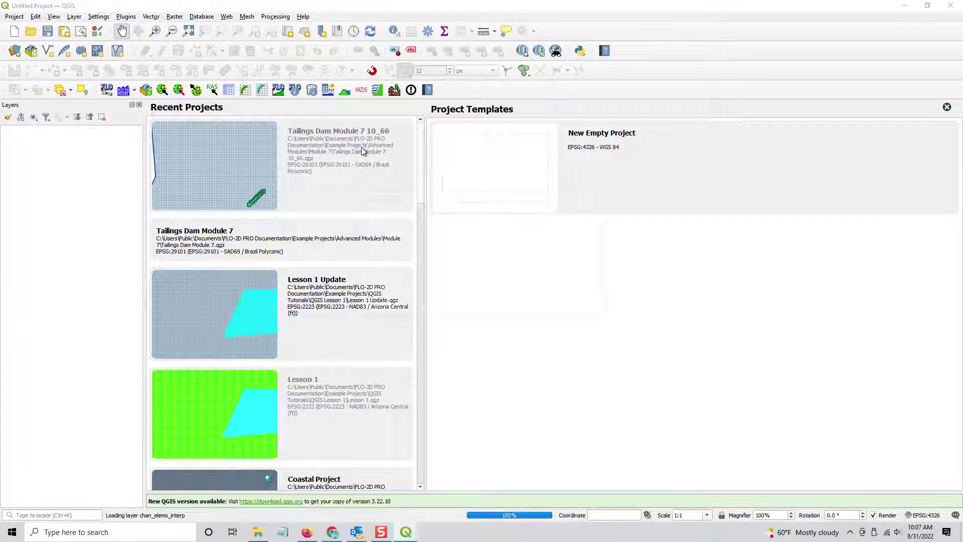
pyautogui.press('Return')
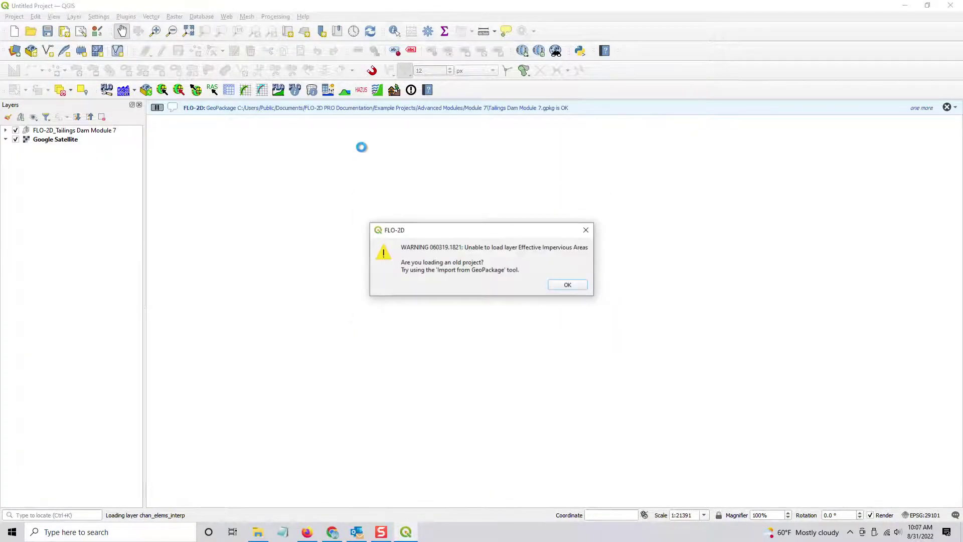
pyautogui.press('Return')
pyautogui.press('Return')
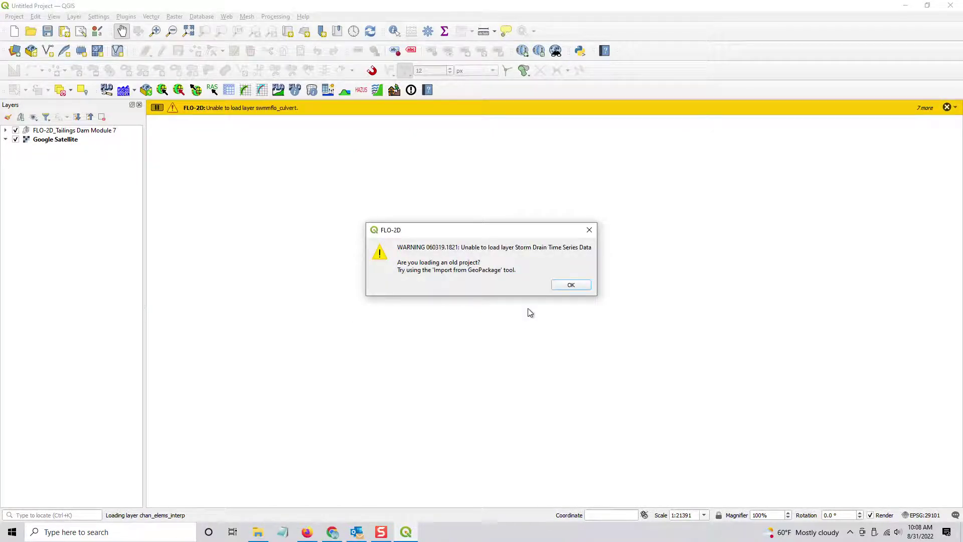
pyautogui.press('Return')
pyautogui.press('Return')
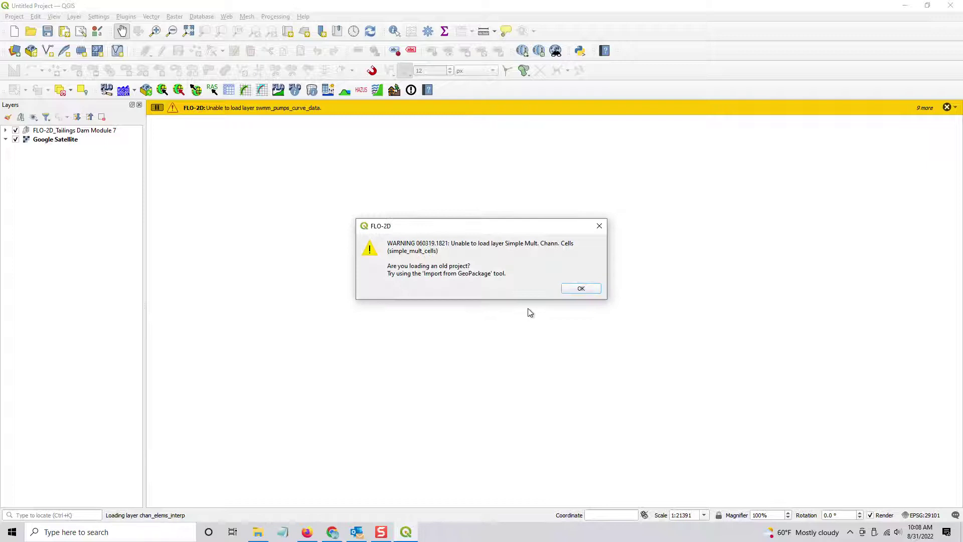
pyautogui.press('Return')
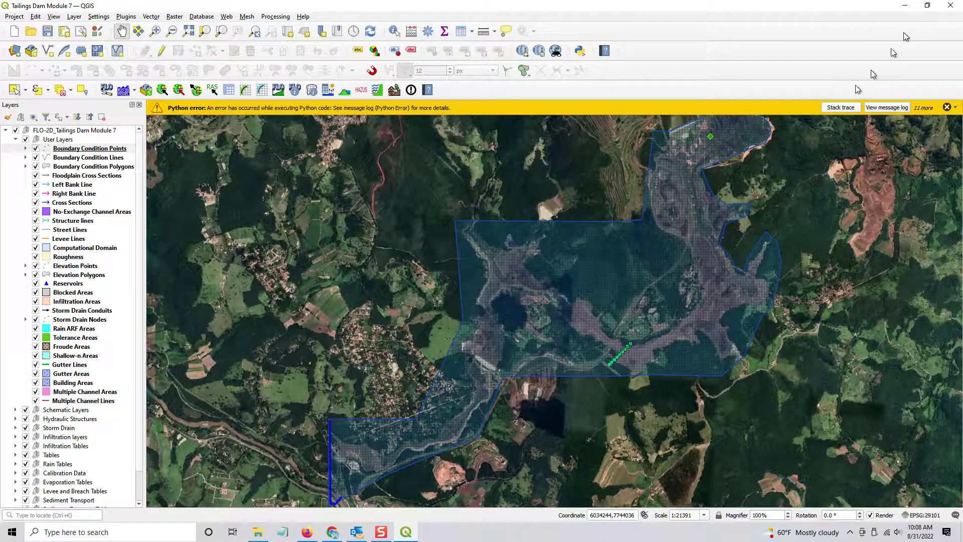
# Close QGIS, launch QGIS Desktop 3.22.9 from the QGIS 3.22.9 shortcuts folder, then close that folder.
pyautogui.click(950, 5)
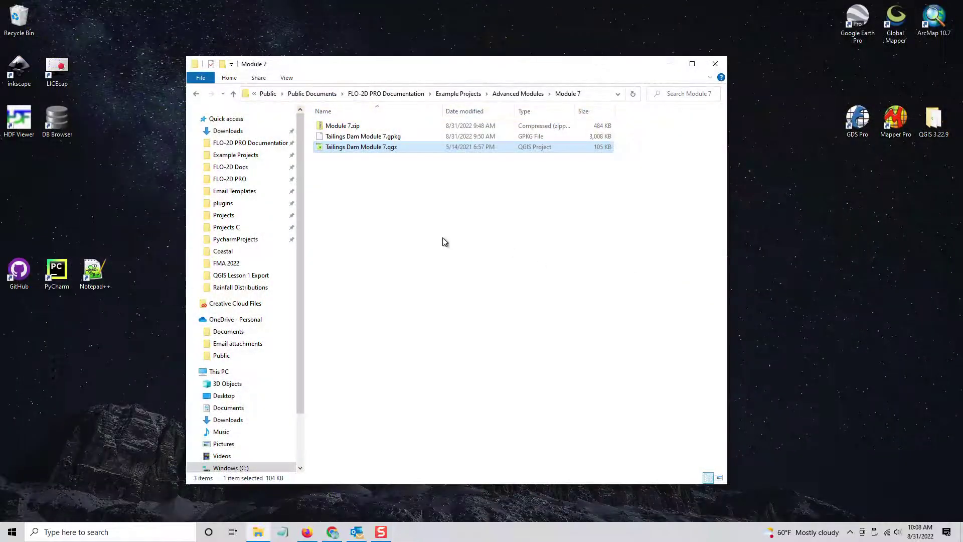
pyautogui.doubleClick(934, 121)
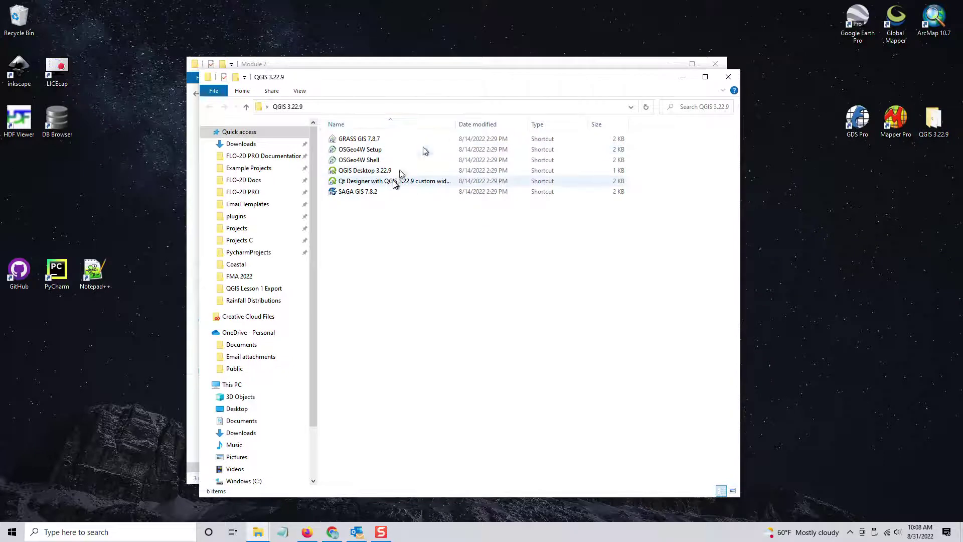
pyautogui.moveTo(446, 83); pyautogui.dragTo(476, 302)
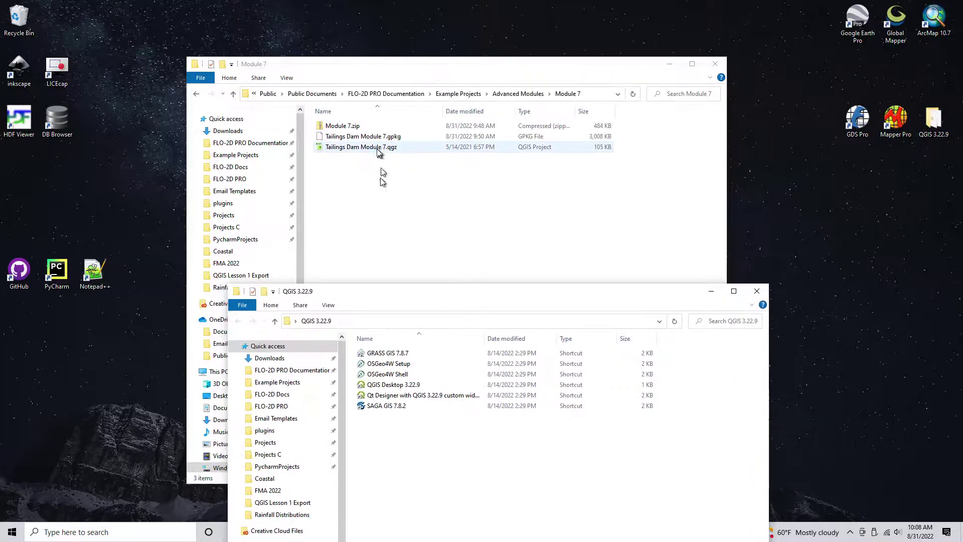
pyautogui.click(378, 147)
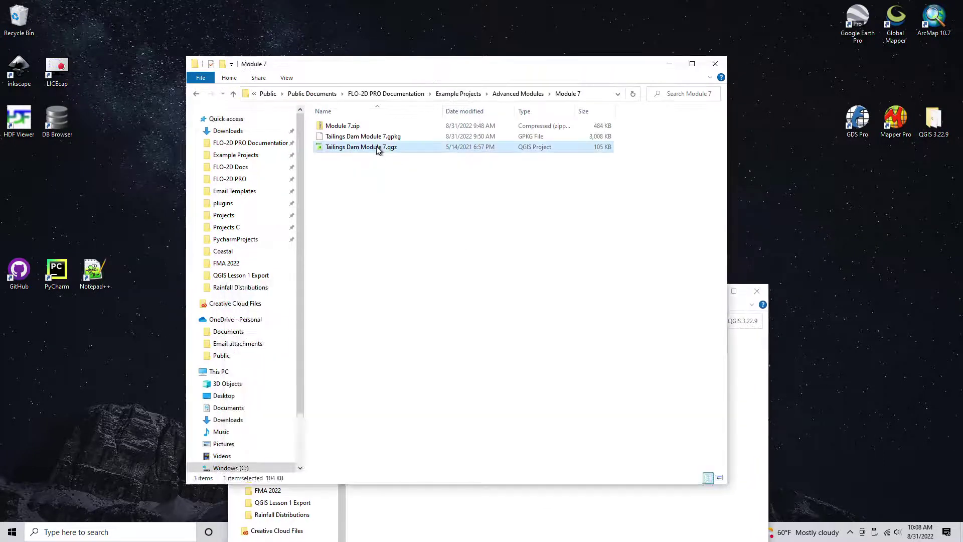
pyautogui.click(530, 512)
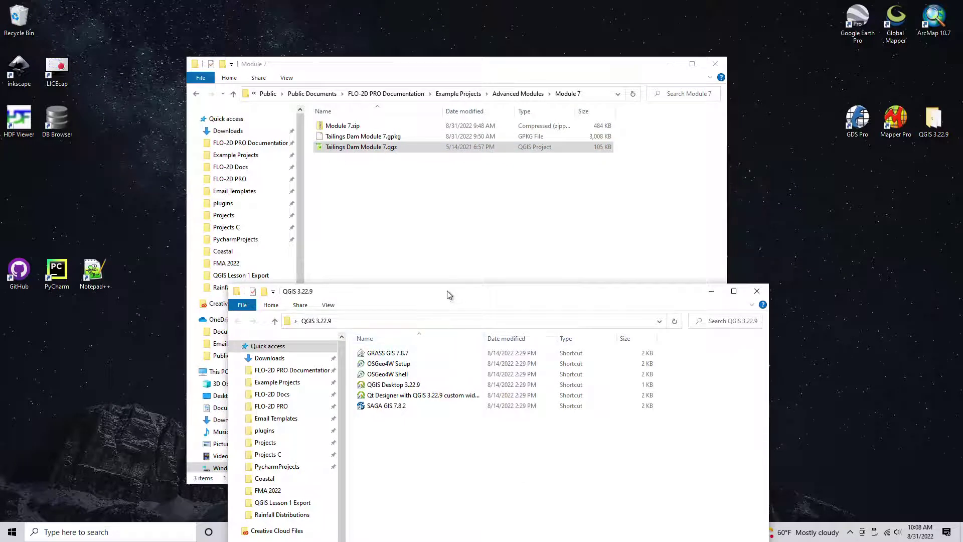
pyautogui.moveTo(447, 291); pyautogui.dragTo(338, 70)
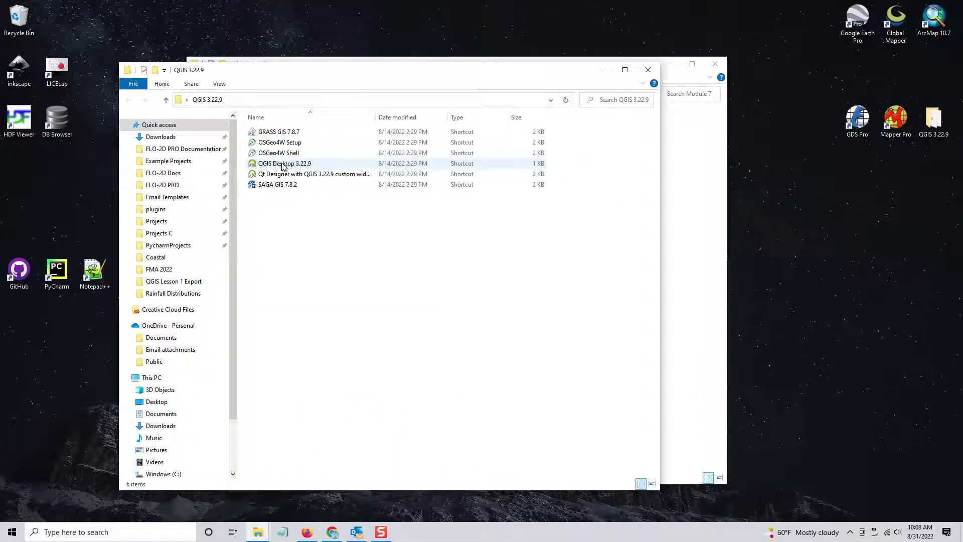
pyautogui.doubleClick(284, 165)
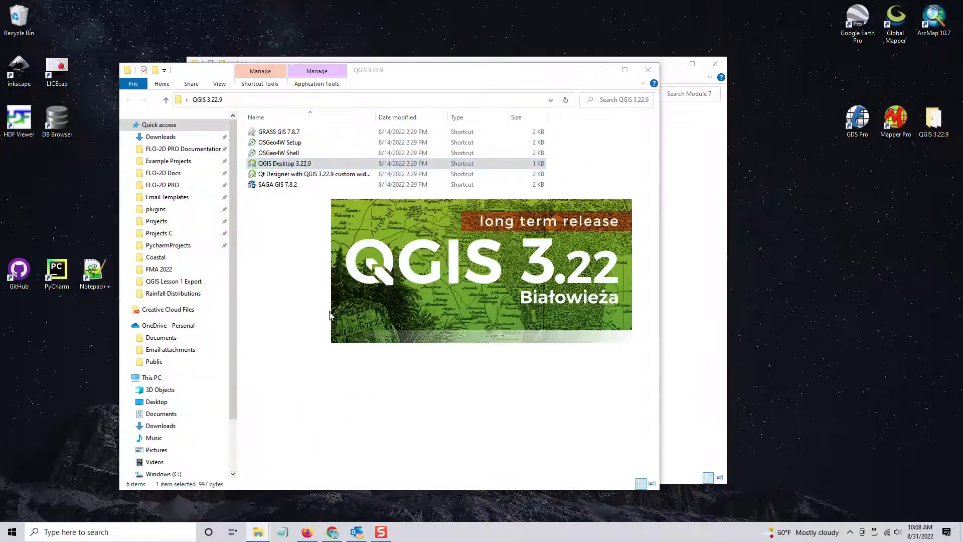
pyautogui.click(648, 69)
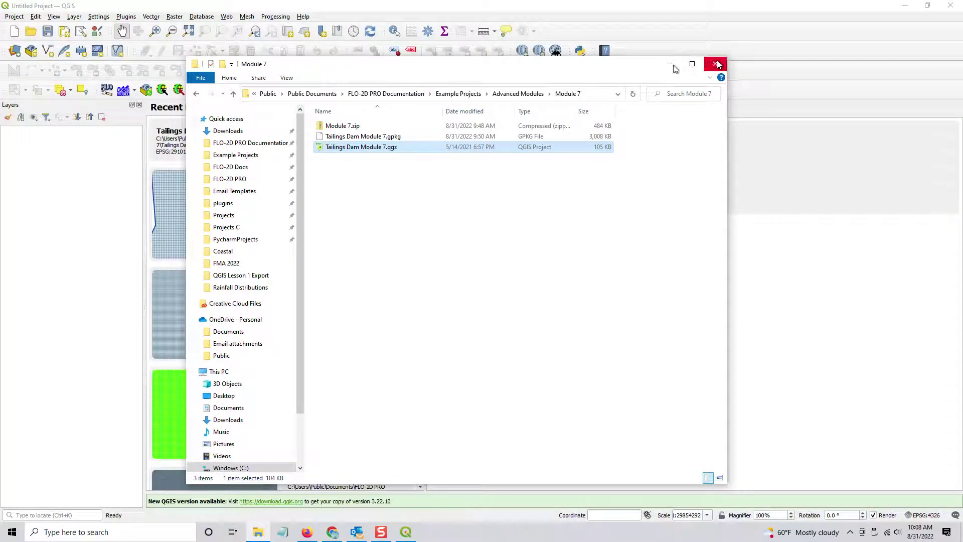
# Start a new blank project and set its CRS to SAD69 / Brazil Polyconic (EPSG:29101).
pyautogui.click(670, 64)
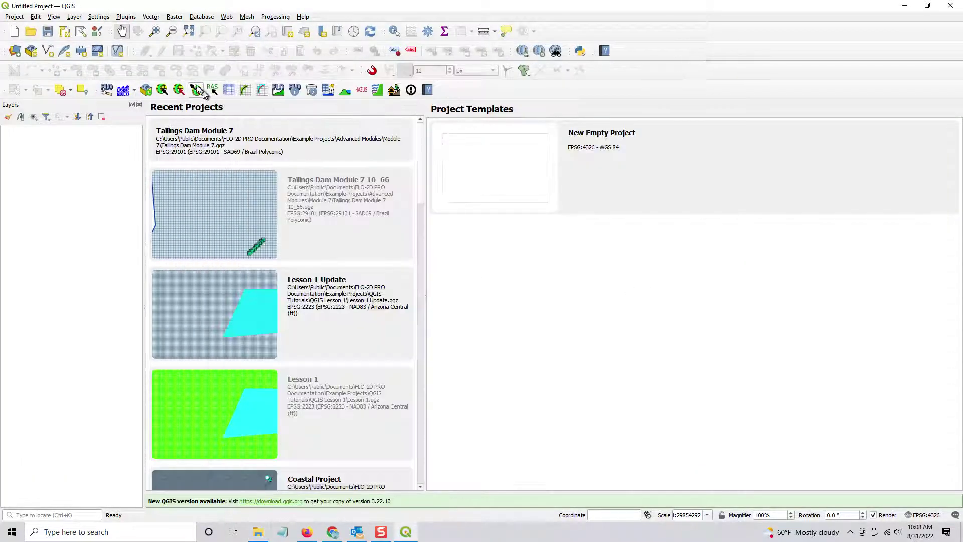
pyautogui.click(14, 32)
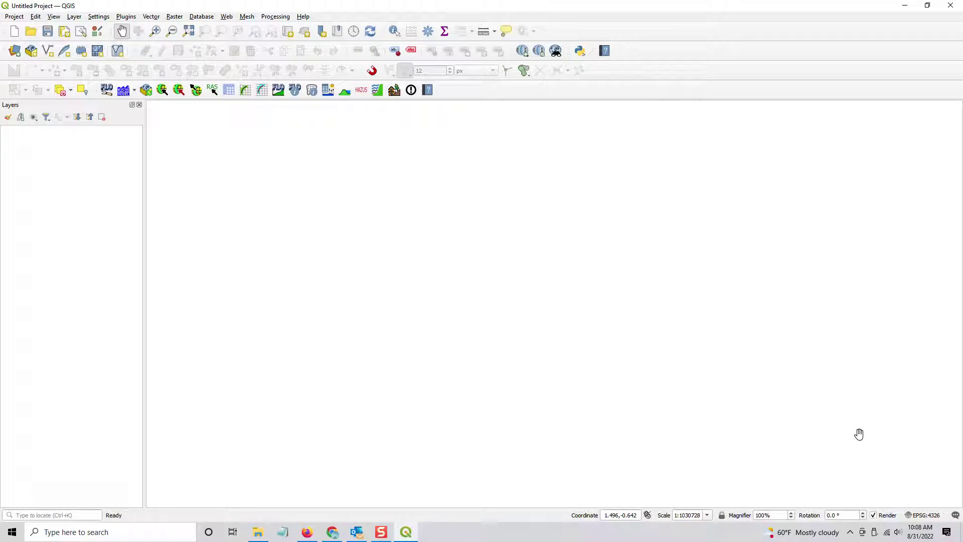
pyautogui.click(935, 517)
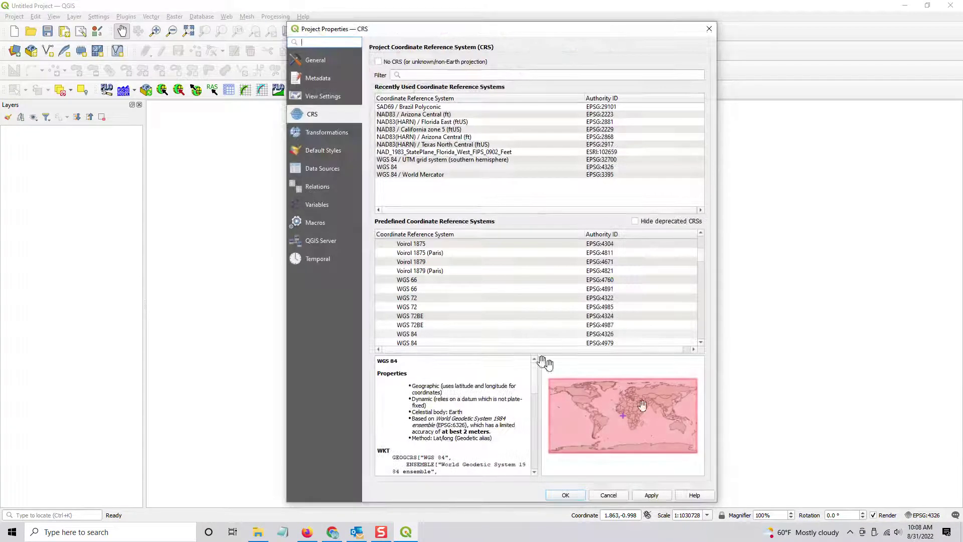
pyautogui.click(603, 107)
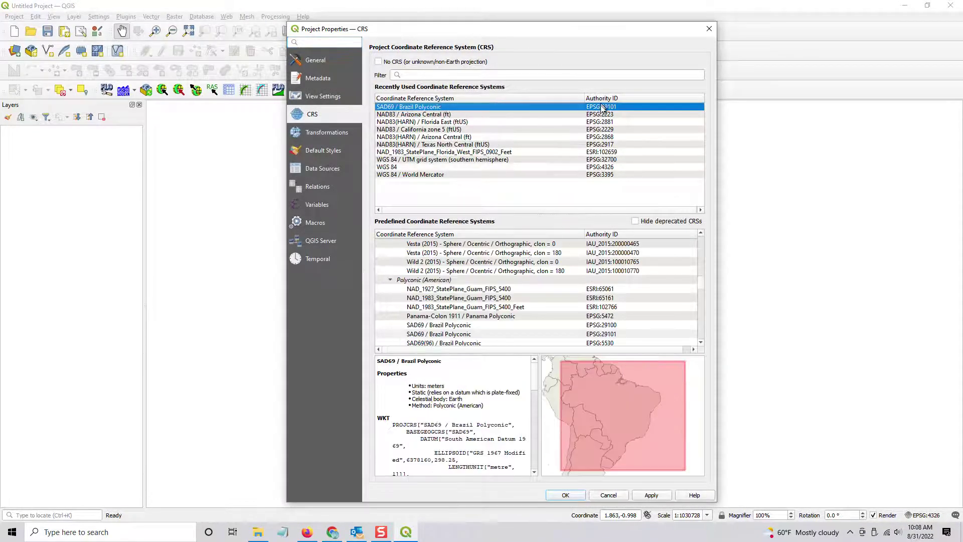
pyautogui.click(564, 494)
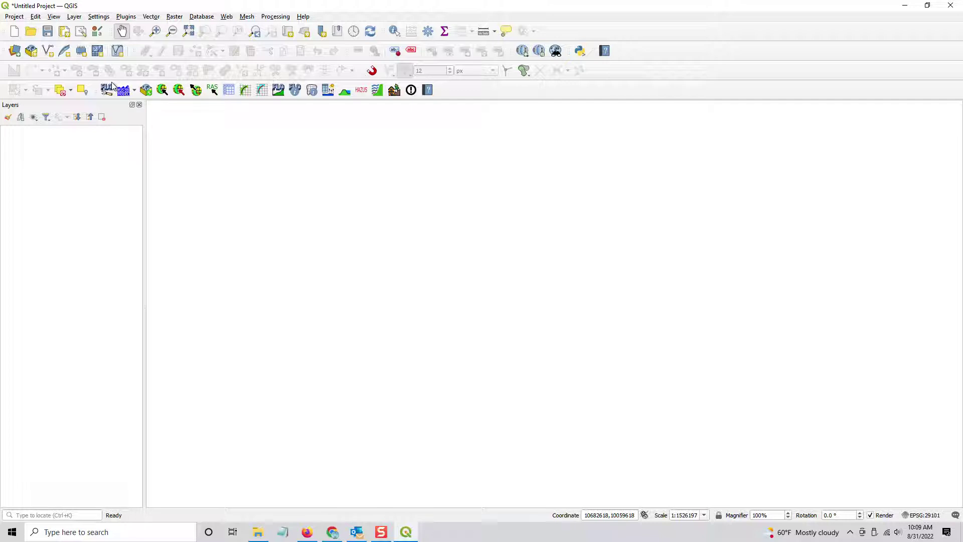
pyautogui.click(108, 92)
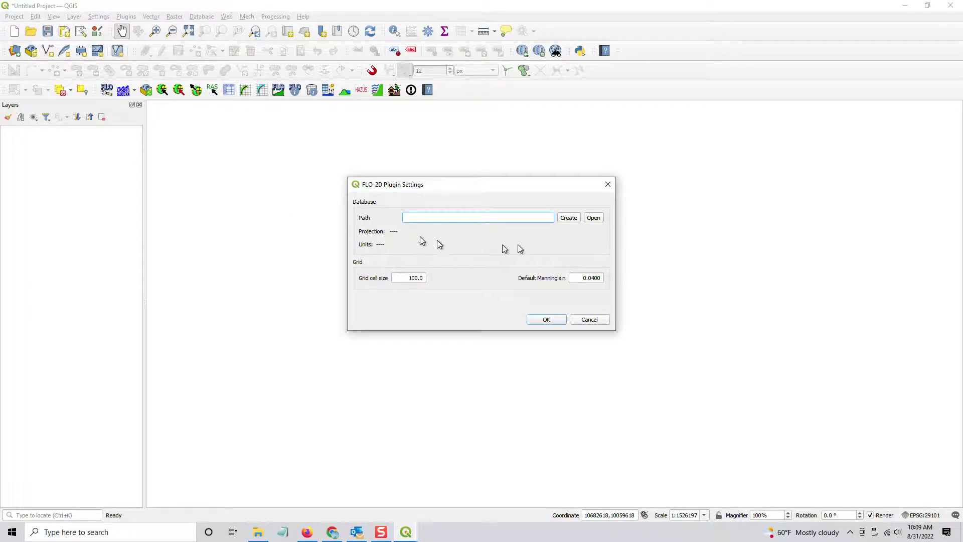
# Create 'Tailings Dam Module 7 10_66.gpkg' in SAD69 / Brazil Polyconic and build its FLO-2D layers.
pyautogui.click(574, 223)
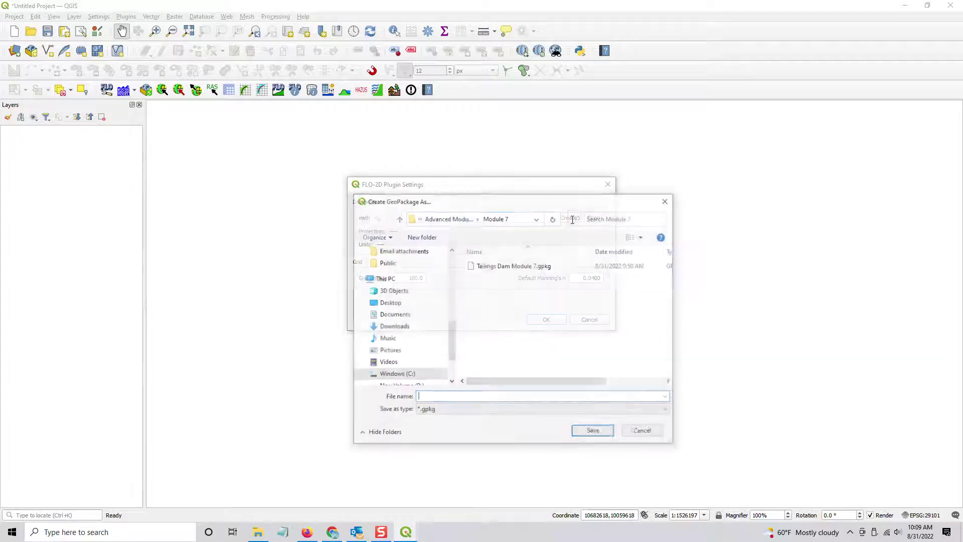
pyautogui.click(525, 268)
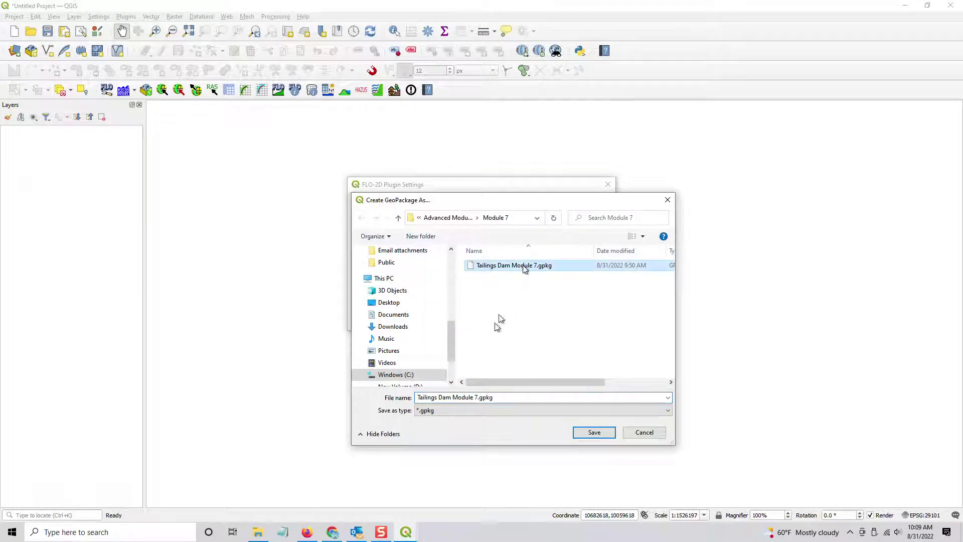
pyautogui.click(478, 396)
pyautogui.click(479, 396)
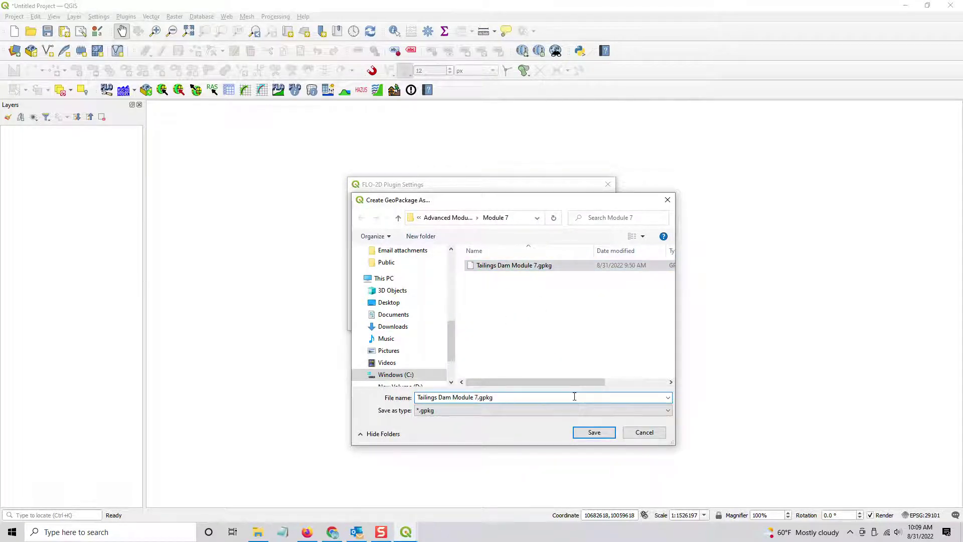
pyautogui.click(480, 397)
pyautogui.write('10')
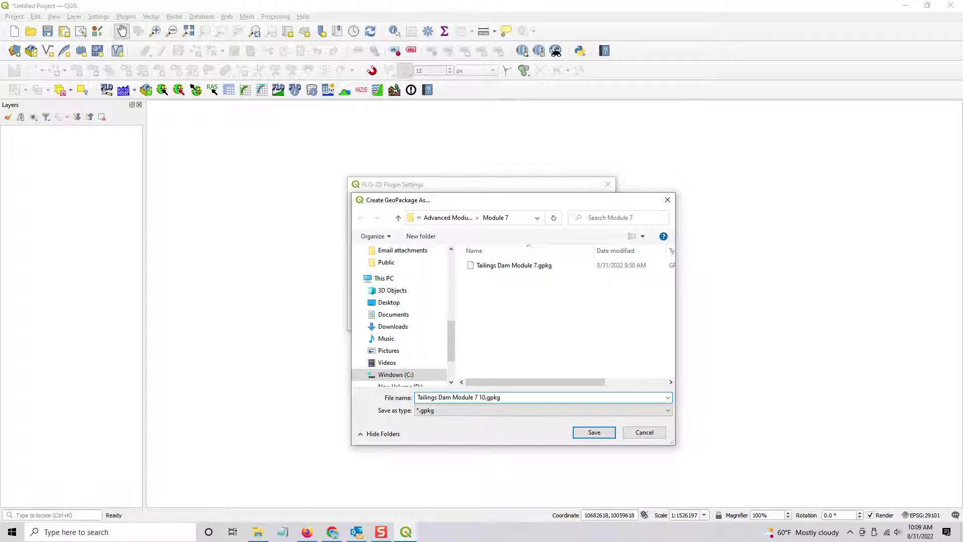
pyautogui.write('_66')
pyautogui.press('Return')
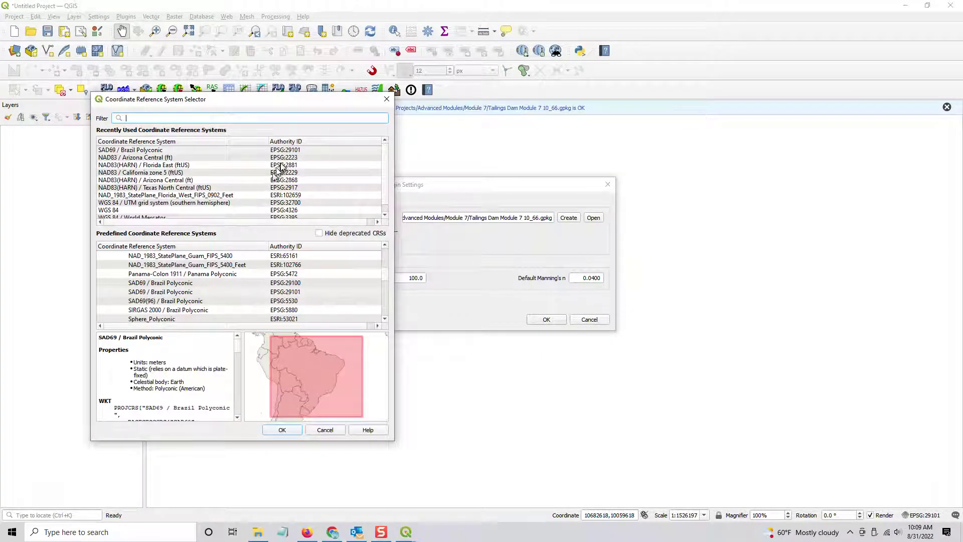
pyautogui.click(288, 151)
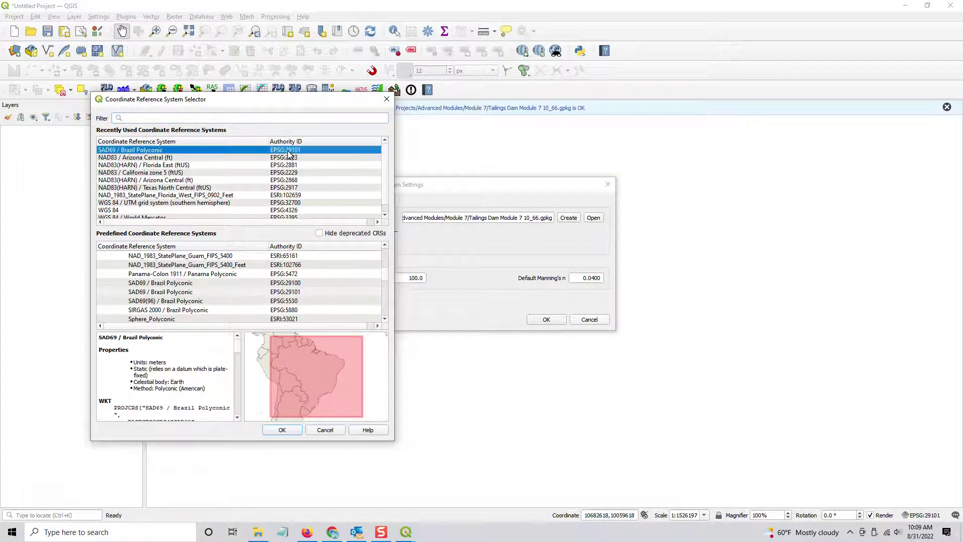
pyautogui.click(282, 430)
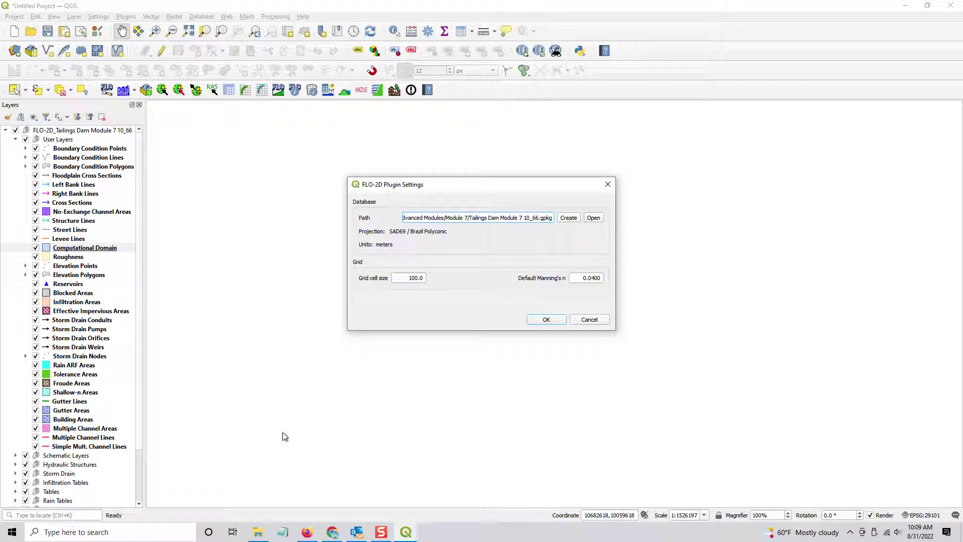
pyautogui.click(535, 320)
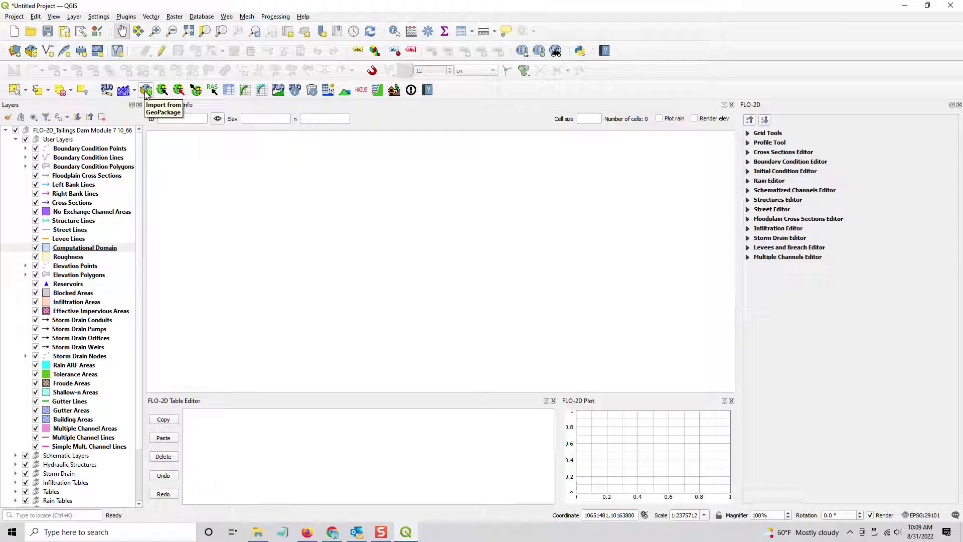
# Import Tailings Dam Module 7.gpkg to load the 9,356-cell FLO-2D grid domain.
pyautogui.click(146, 92)
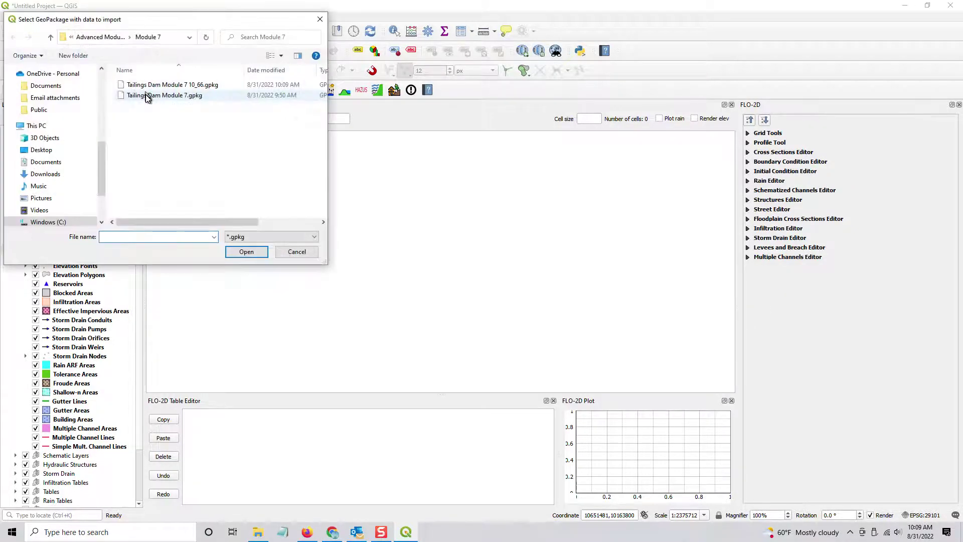
pyautogui.click(152, 96)
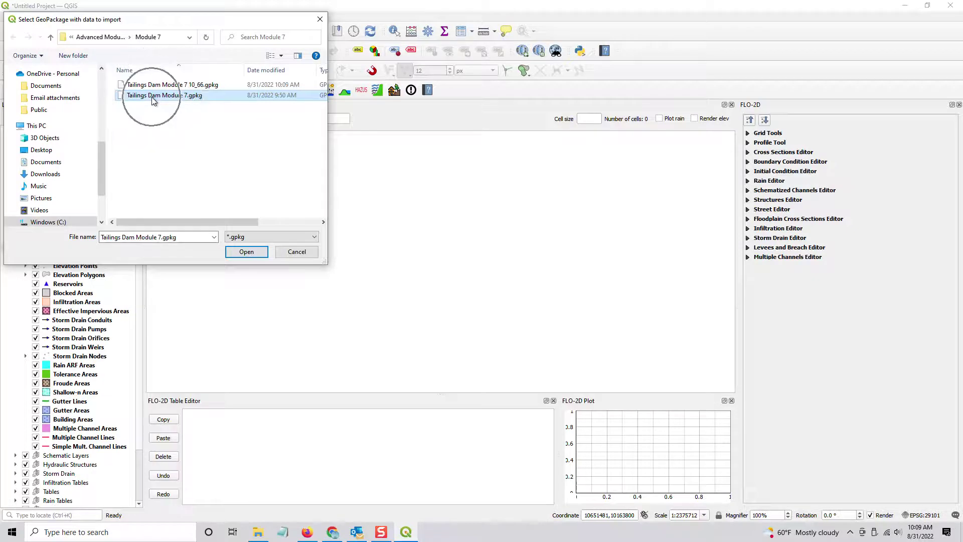
pyautogui.click(246, 251)
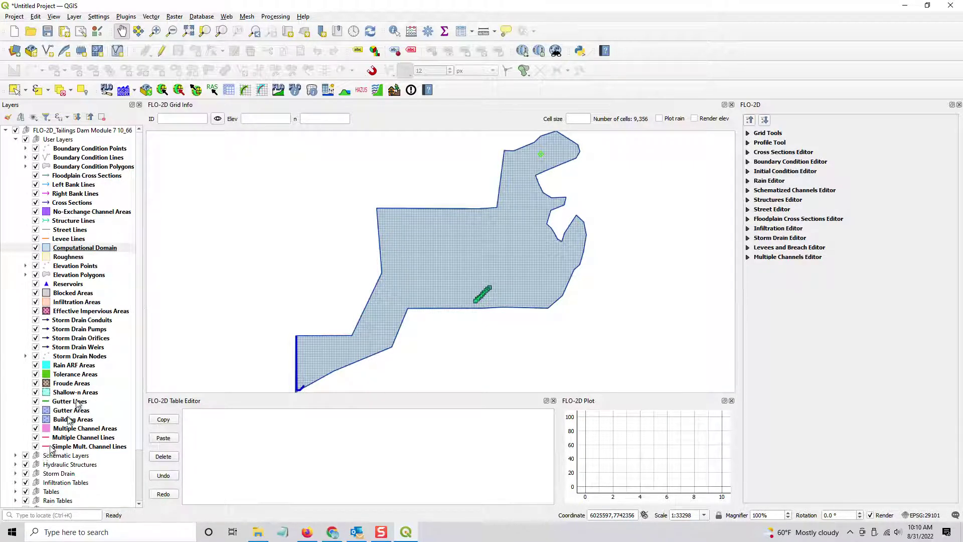
# Group the three Boundary Condition layers into a collapsed Boundary group.
pyautogui.click(91, 149)
pyautogui.keyDown('ctrl'); pyautogui.click(89, 166); pyautogui.keyUp('ctrl')
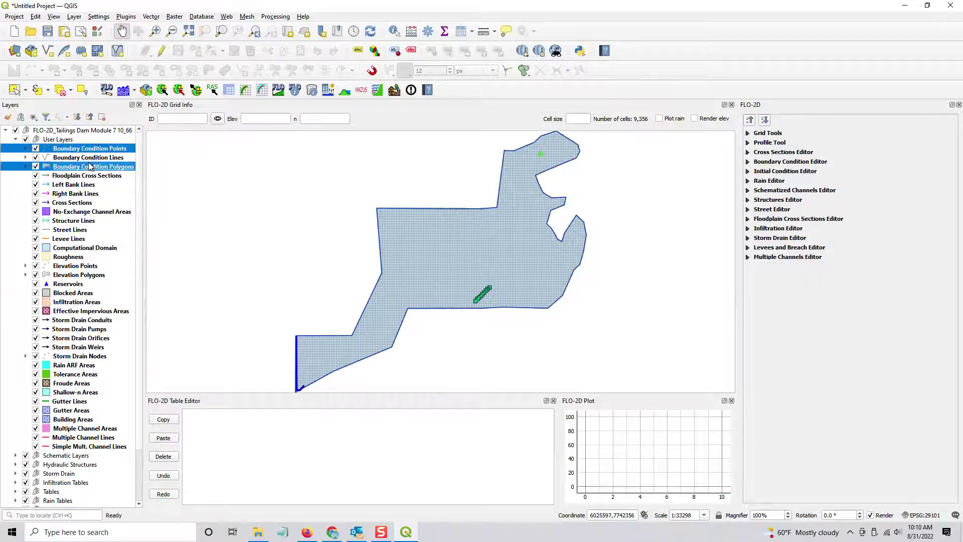
pyautogui.click(87, 150)
pyautogui.keyDown('shift'); pyautogui.click(92, 168); pyautogui.keyUp('shift')
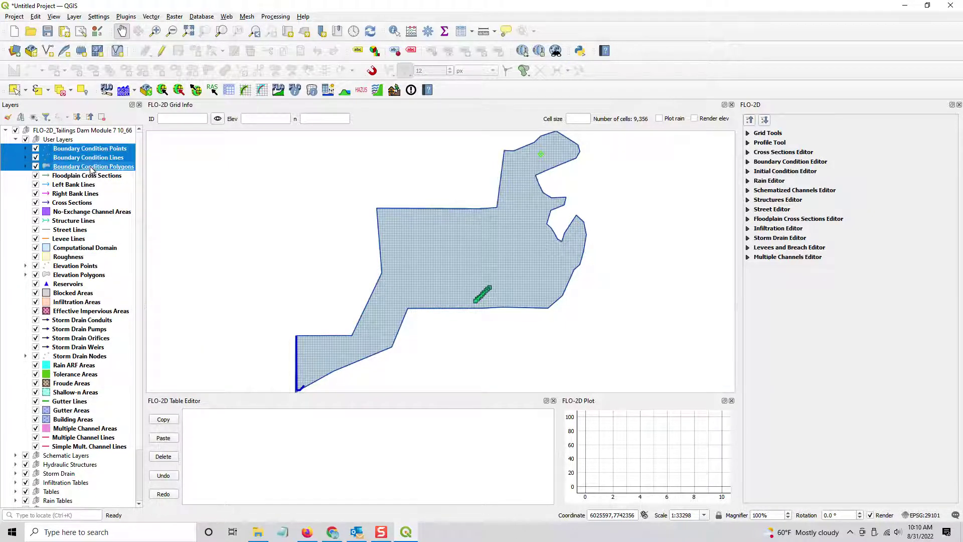
pyautogui.rightClick(82, 158)
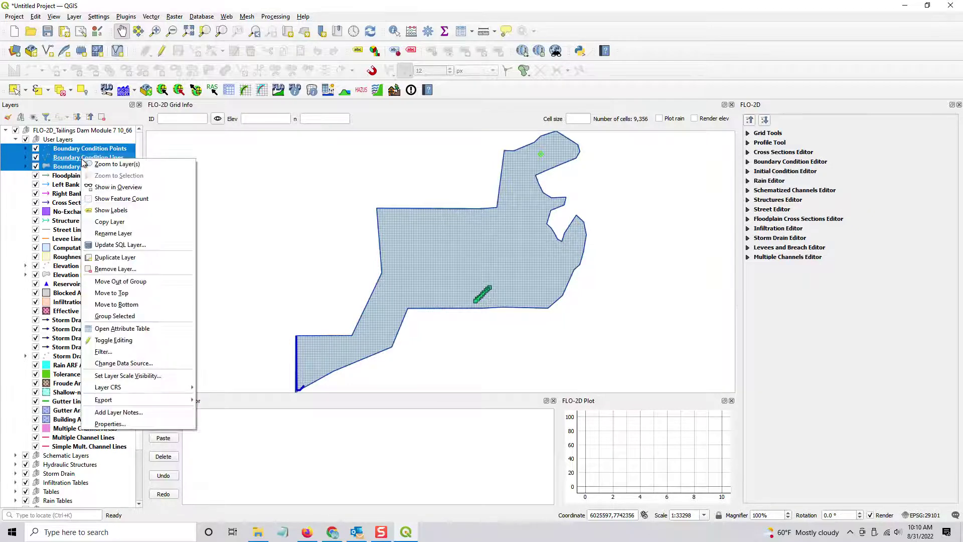
pyautogui.click(76, 159)
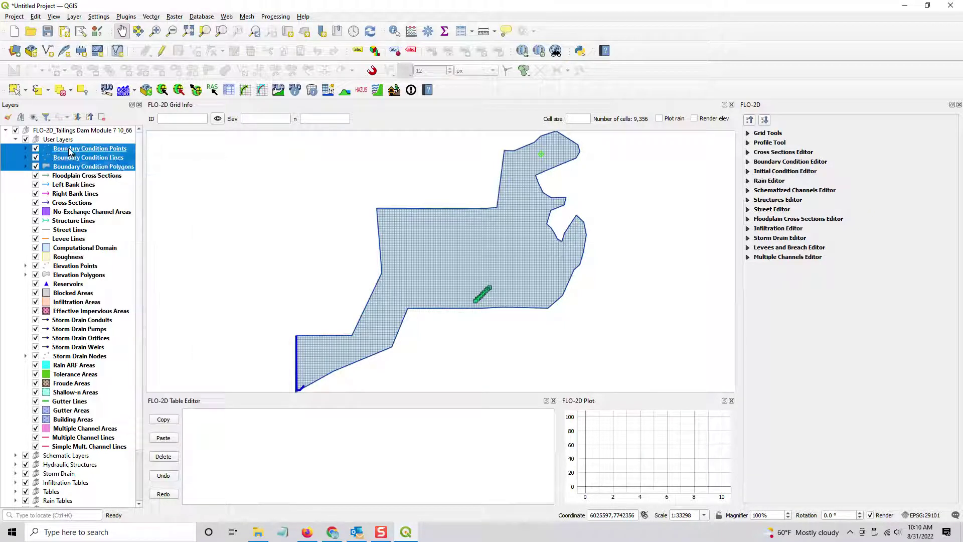
pyautogui.rightClick(76, 162)
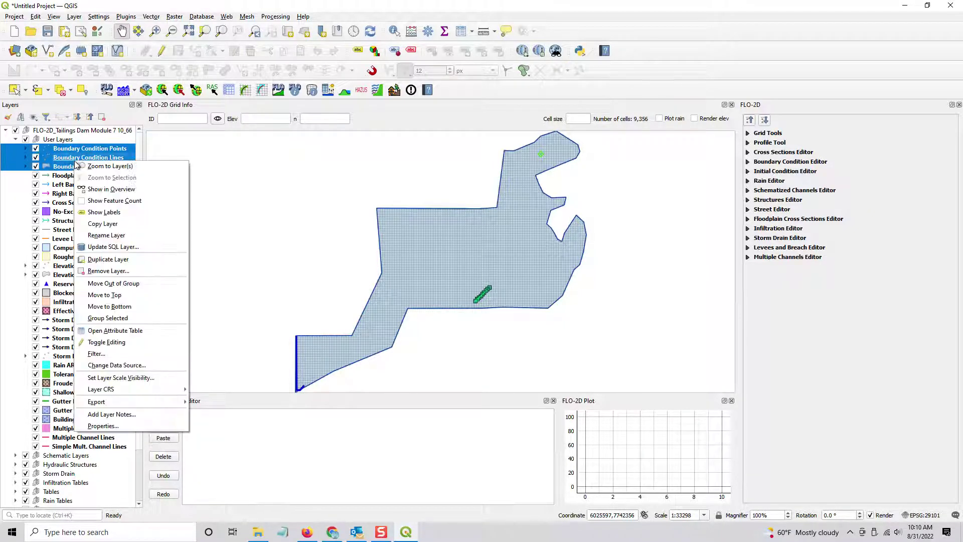
pyautogui.click(89, 318)
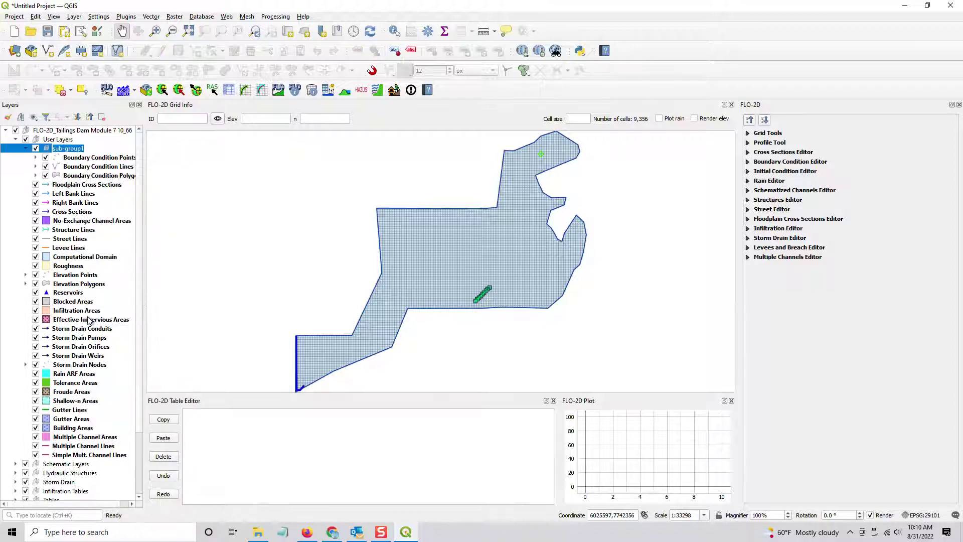
pyautogui.write('Br')
pyautogui.click(26, 148)
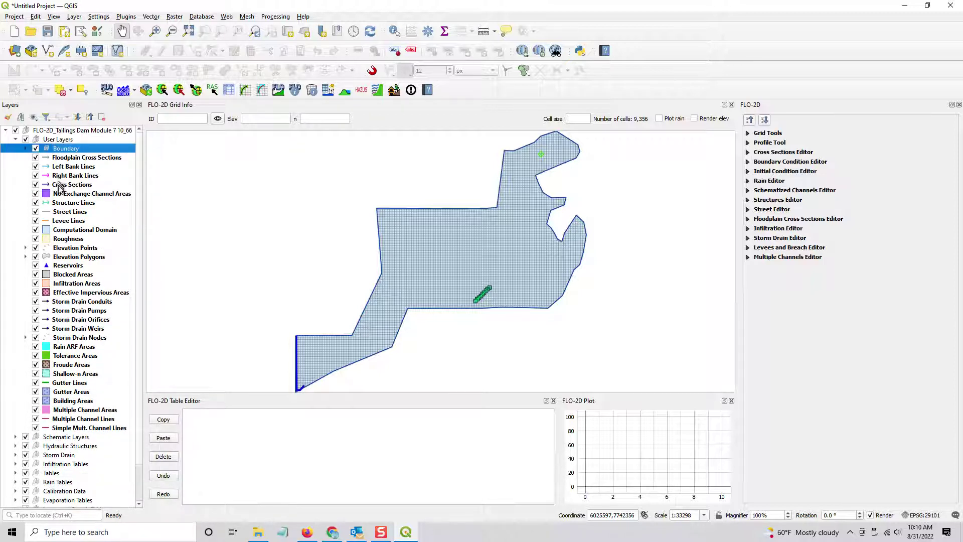
# Group Left Bank Lines, Right Bank Lines, Cross Sections and No-Exchange Channel Areas into a collapsed Channel group.
pyautogui.click(68, 167)
pyautogui.keyDown('ctrl'); pyautogui.click(65, 195); pyautogui.keyUp('ctrl')
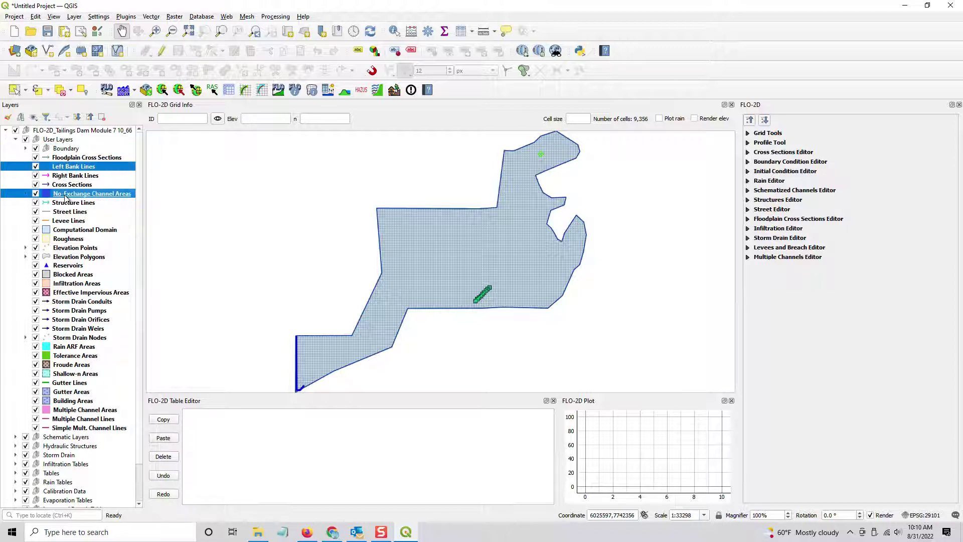
pyautogui.keyDown('ctrl'); pyautogui.click(69, 175); pyautogui.keyUp('ctrl')
pyautogui.keyDown('ctrl'); pyautogui.click(70, 185); pyautogui.keyUp('ctrl')
pyautogui.rightClick(70, 186)
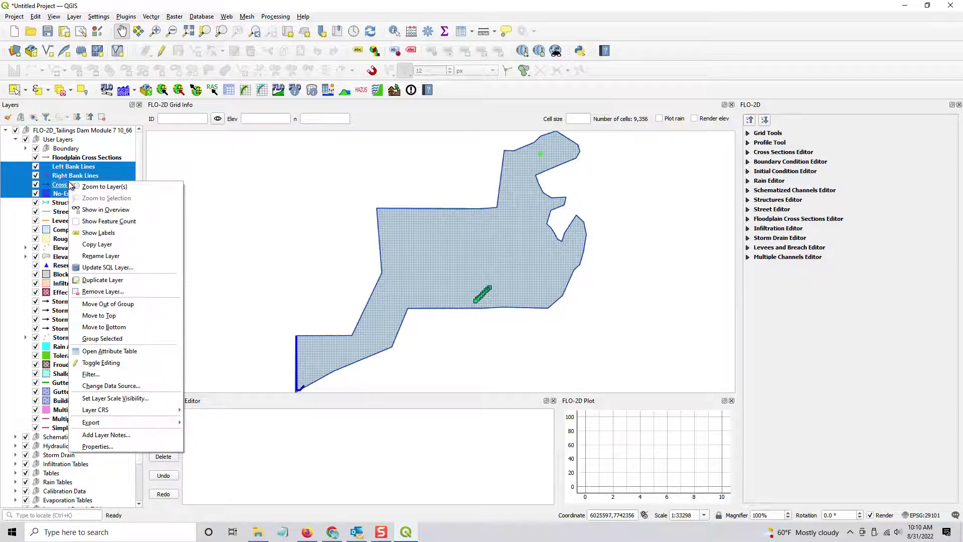
pyautogui.write('group1')
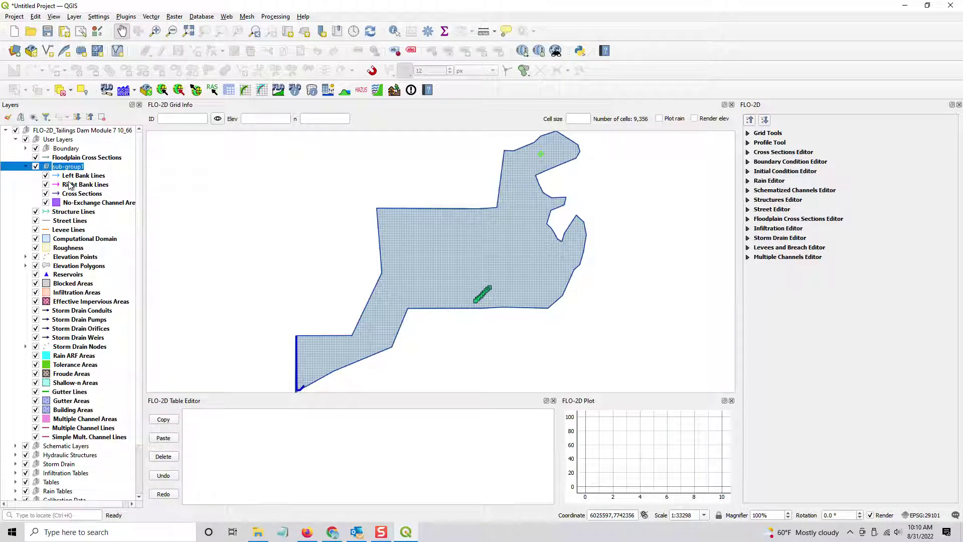
pyautogui.write('Channel')
pyautogui.press('Return')
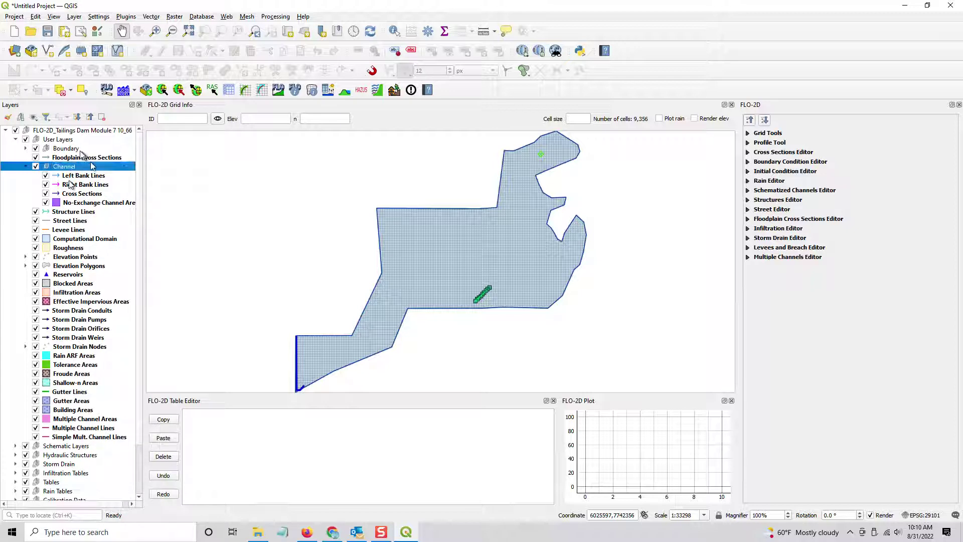
pyautogui.click(25, 159)
pyautogui.click(26, 166)
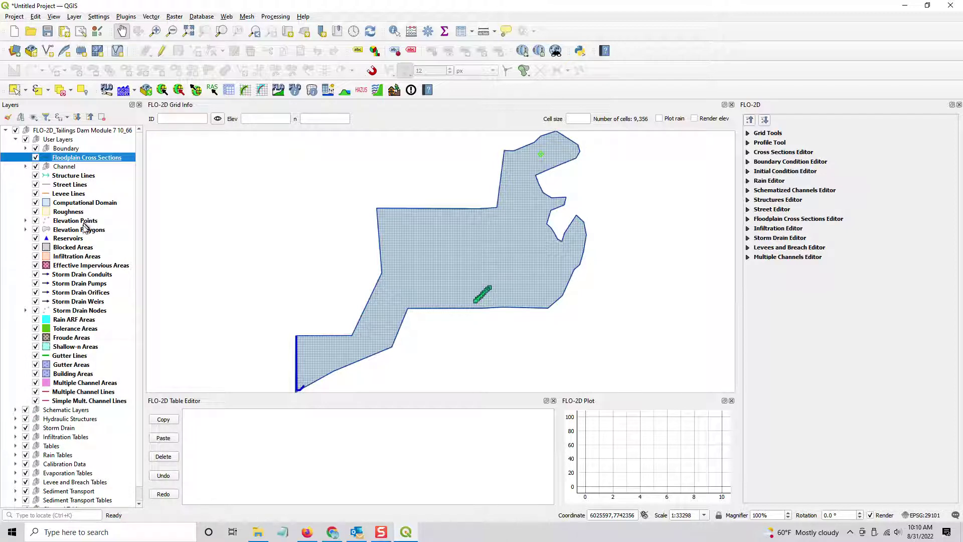
# Group the storm drain layers from Conduits to Nodes into a collapsed Storm Drain group.
pyautogui.click(69, 274)
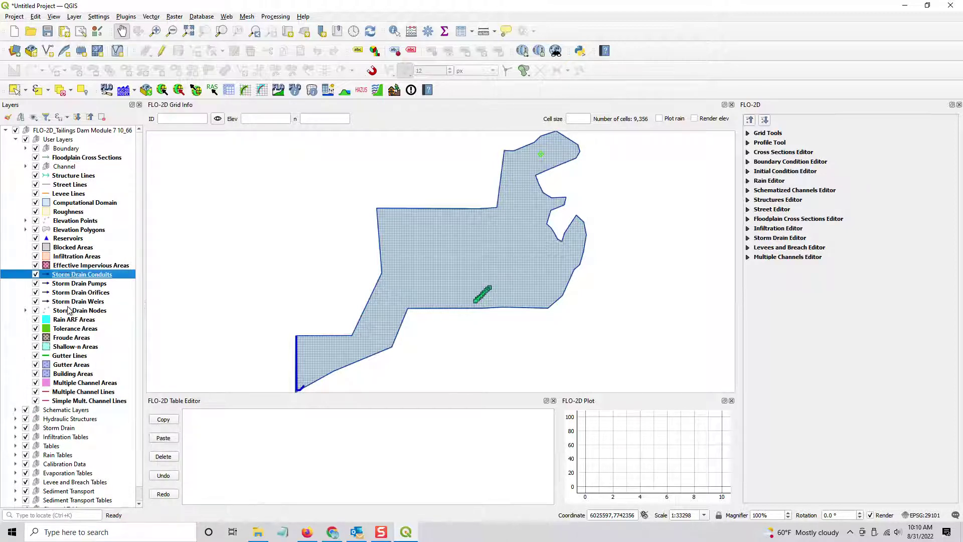
pyautogui.keyDown('shift'); pyautogui.click(69, 310); pyautogui.keyUp('shift')
pyautogui.rightClick(68, 302)
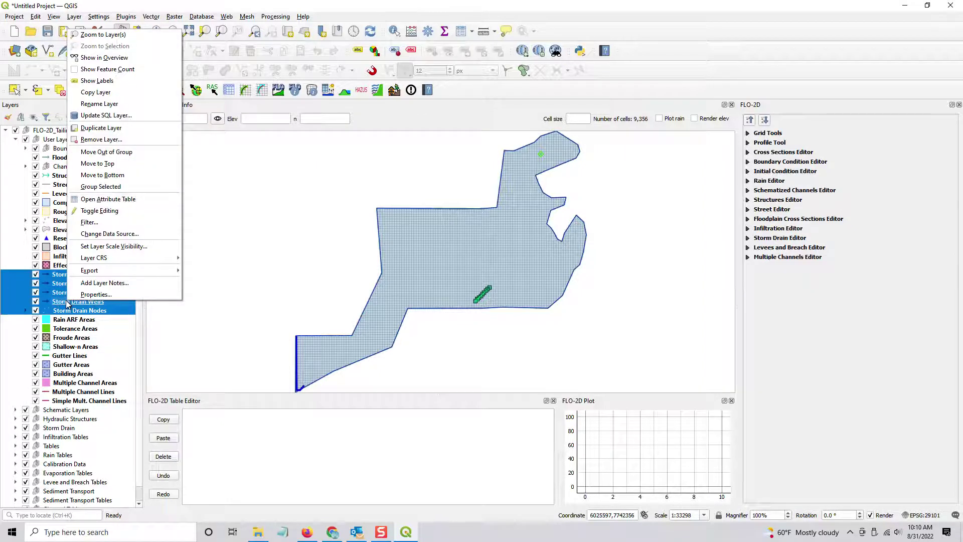
pyautogui.write('g')
pyautogui.write('Storm')
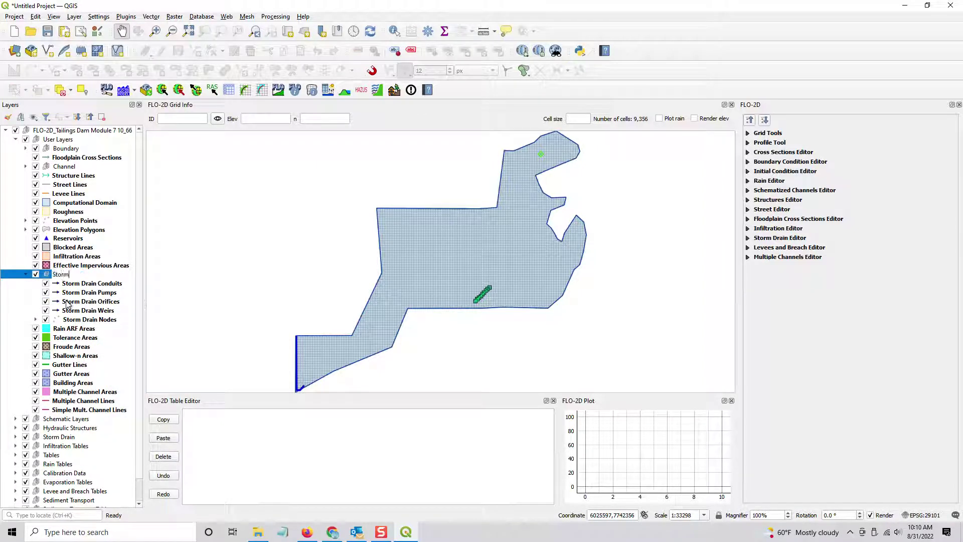
pyautogui.write(' Drain')
pyautogui.press('Return')
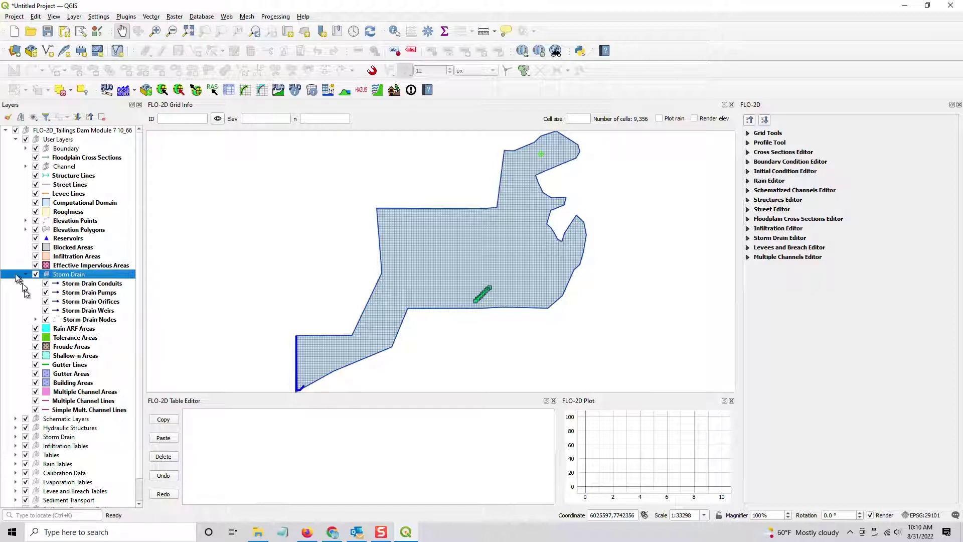
pyautogui.click(27, 274)
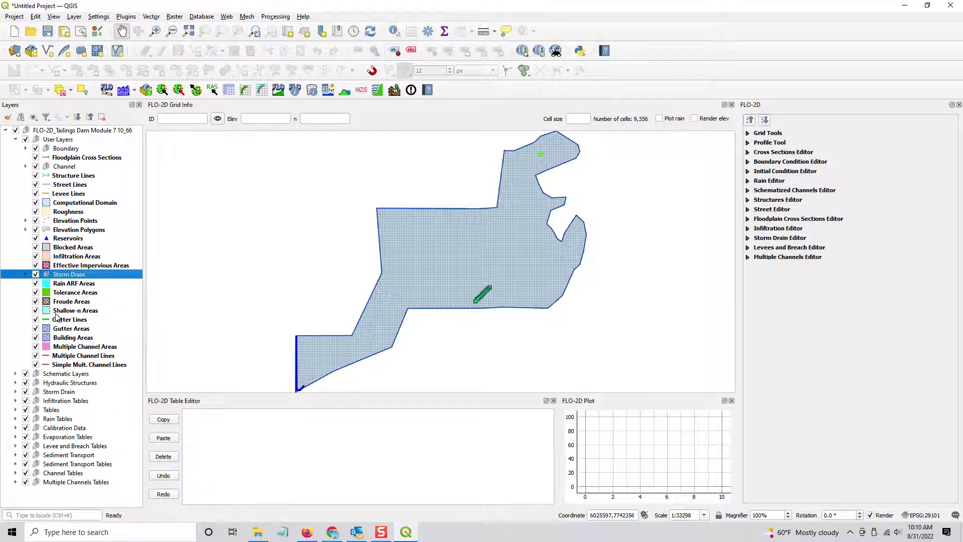
# Select the unused layers: Street Lines, Roughness, Blocked, Infiltration, Impervious, Rain ARF, and Shallow-n through channel layers.
pyautogui.click(68, 187)
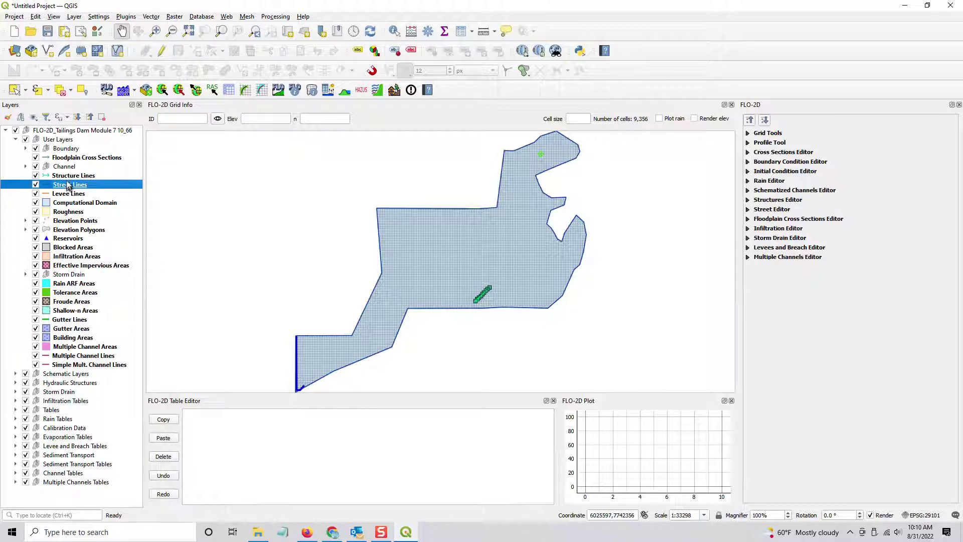
pyautogui.keyDown('ctrl'); pyautogui.click(67, 213); pyautogui.keyUp('ctrl')
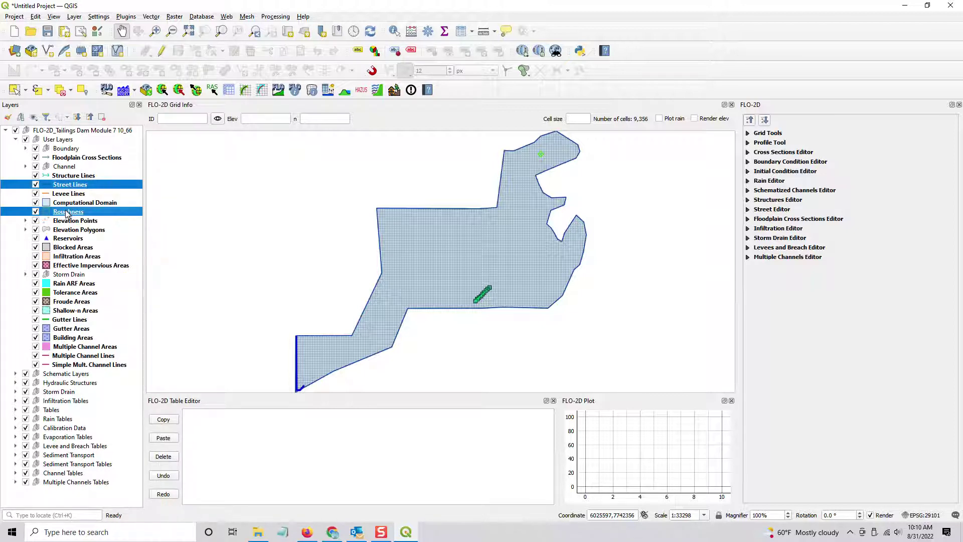
pyautogui.keyDown('ctrl'); pyautogui.click(64, 248); pyautogui.keyUp('ctrl')
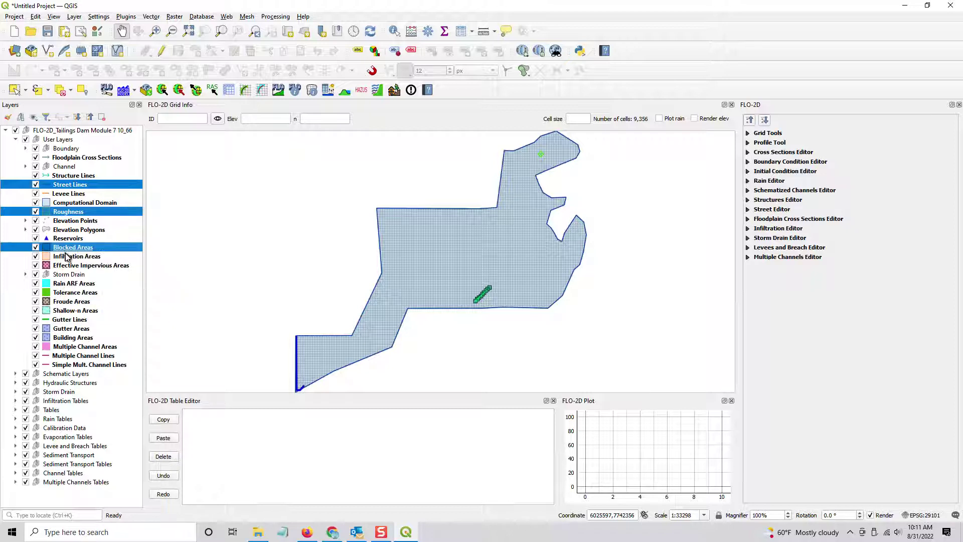
pyautogui.keyDown('ctrl'); pyautogui.click(67, 256); pyautogui.keyUp('ctrl')
pyautogui.keyDown('ctrl'); pyautogui.click(67, 266); pyautogui.keyUp('ctrl')
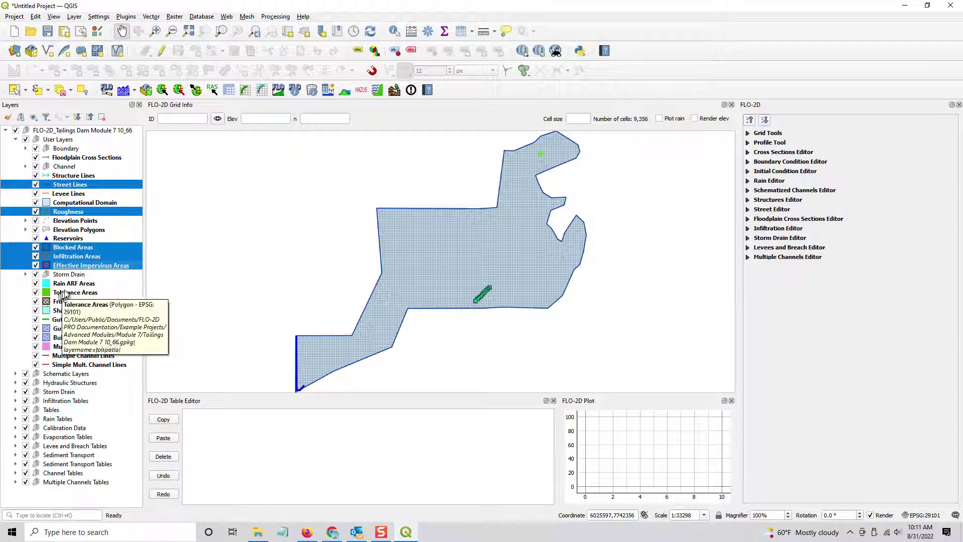
pyautogui.keyDown('ctrl'); pyautogui.click(75, 284); pyautogui.keyUp('ctrl')
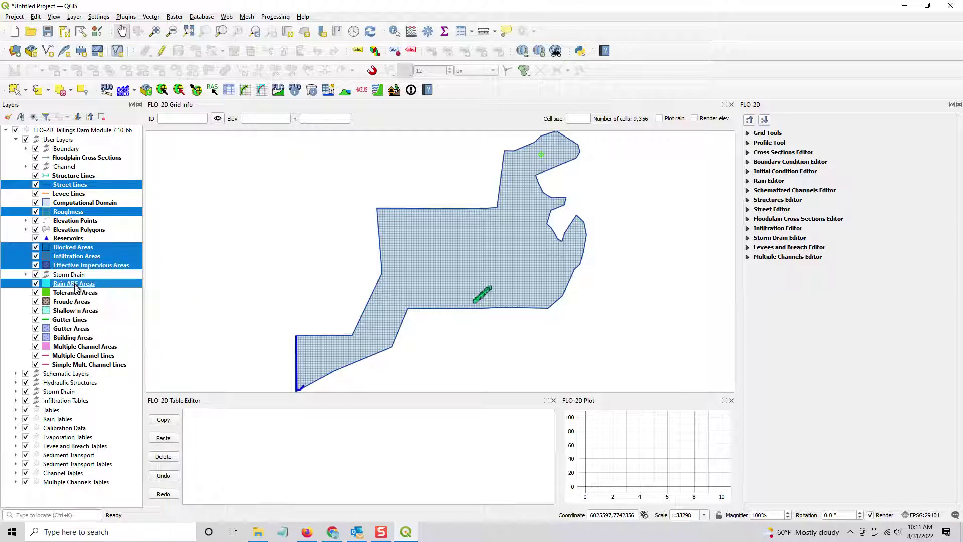
pyautogui.keyDown('ctrl'); pyautogui.click(87, 304); pyautogui.keyUp('ctrl')
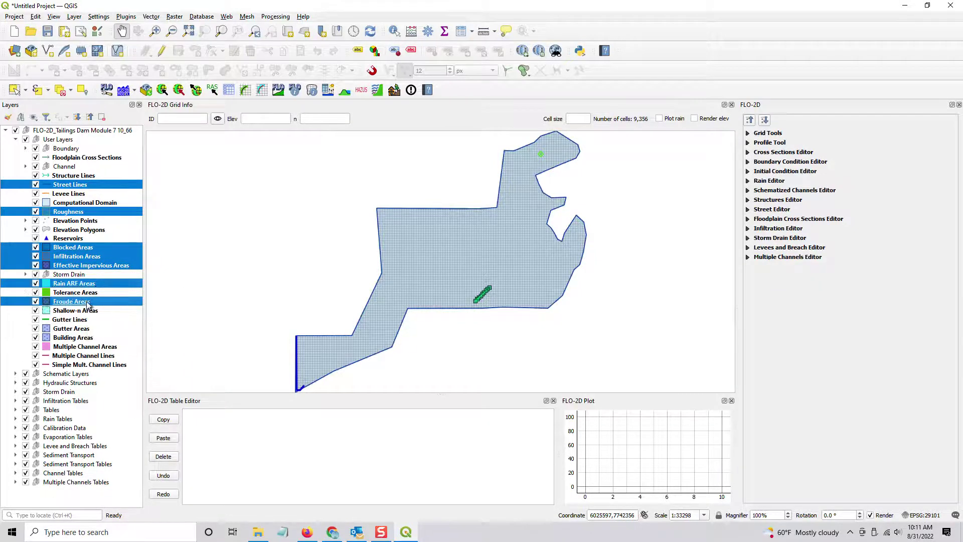
pyautogui.keyDown('ctrl'); pyautogui.click(87, 303); pyautogui.keyUp('ctrl')
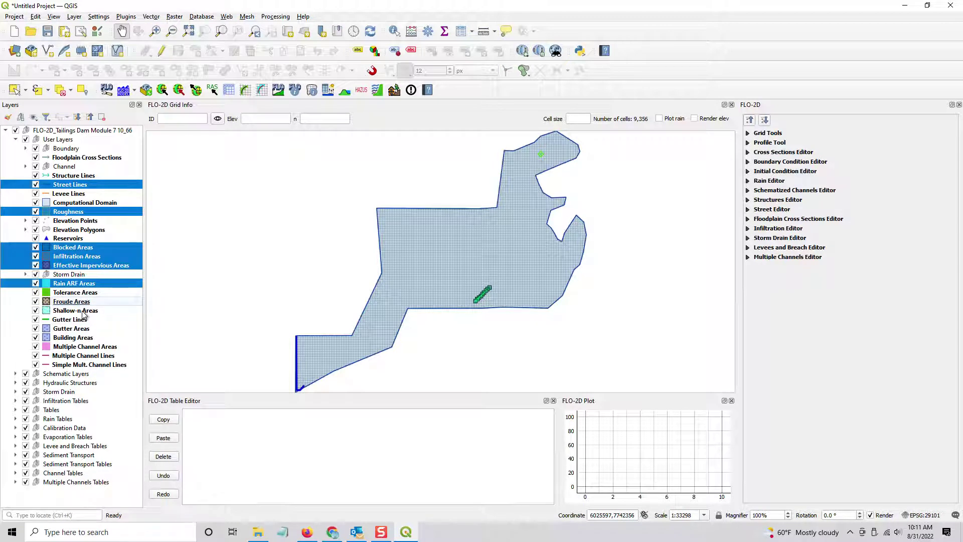
pyautogui.moveTo(83, 314); pyautogui.dragTo(80, 369)
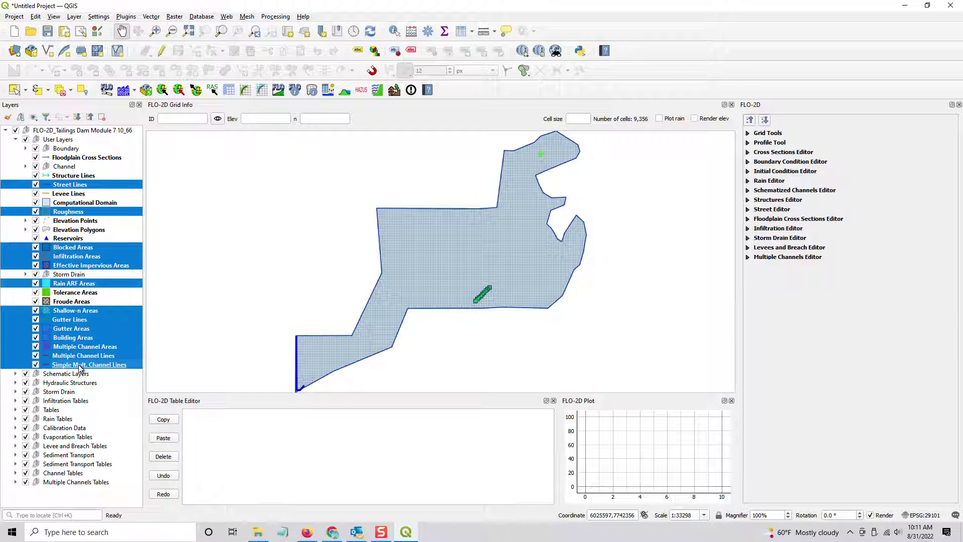
# Group the selected layers as Not Used and move the group to the bottom of User Layers.
pyautogui.rightClick(77, 350)
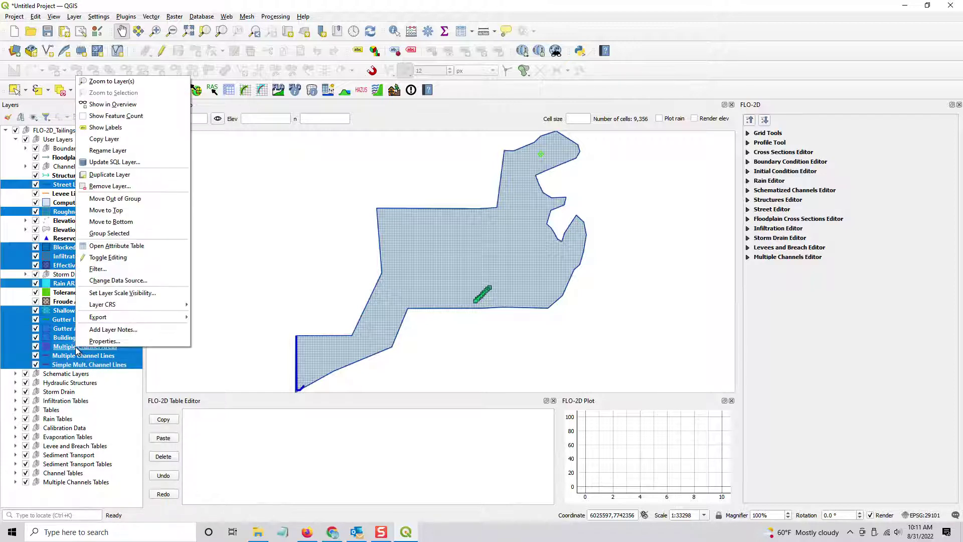
pyautogui.click(211, 246)
pyautogui.write('N')
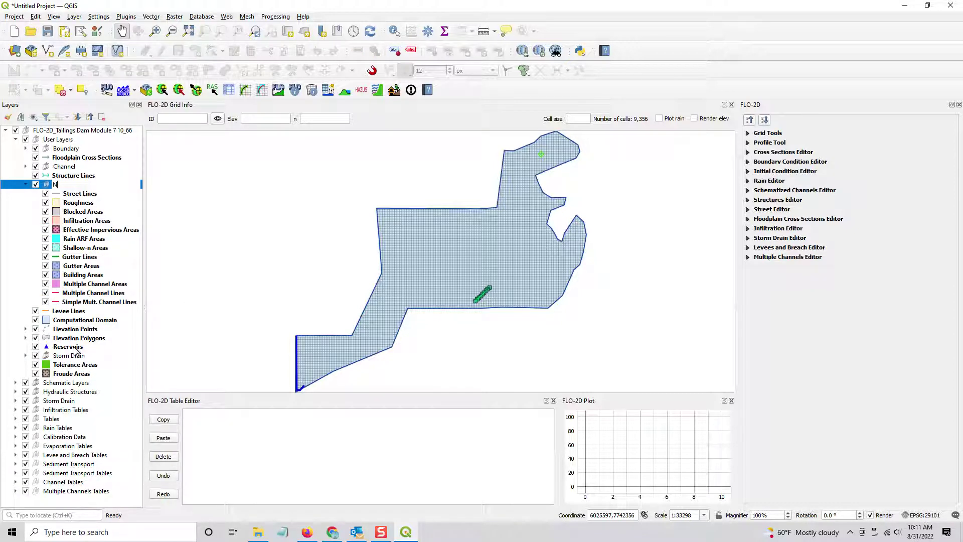
pyautogui.write('ot Used')
pyautogui.press('Return')
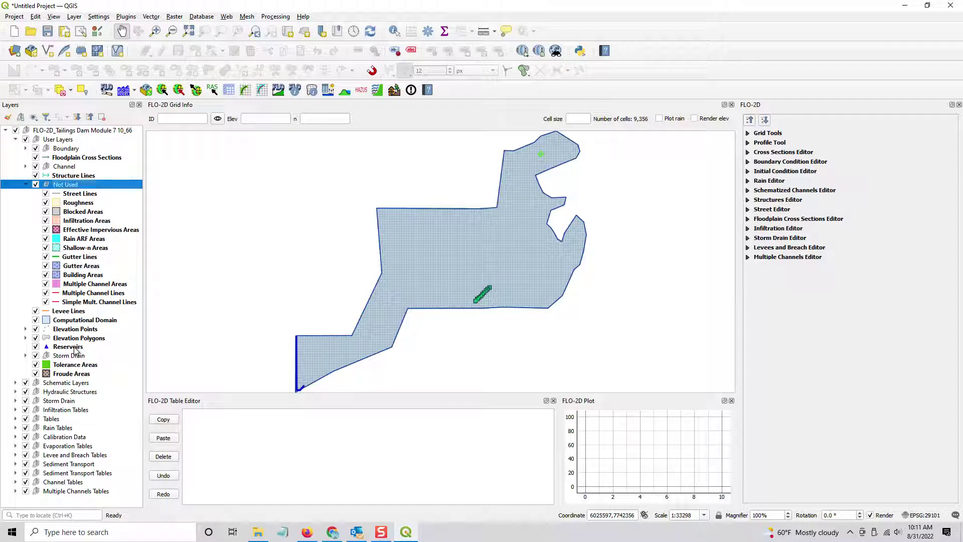
pyautogui.moveTo(64, 187); pyautogui.dragTo(63, 371)
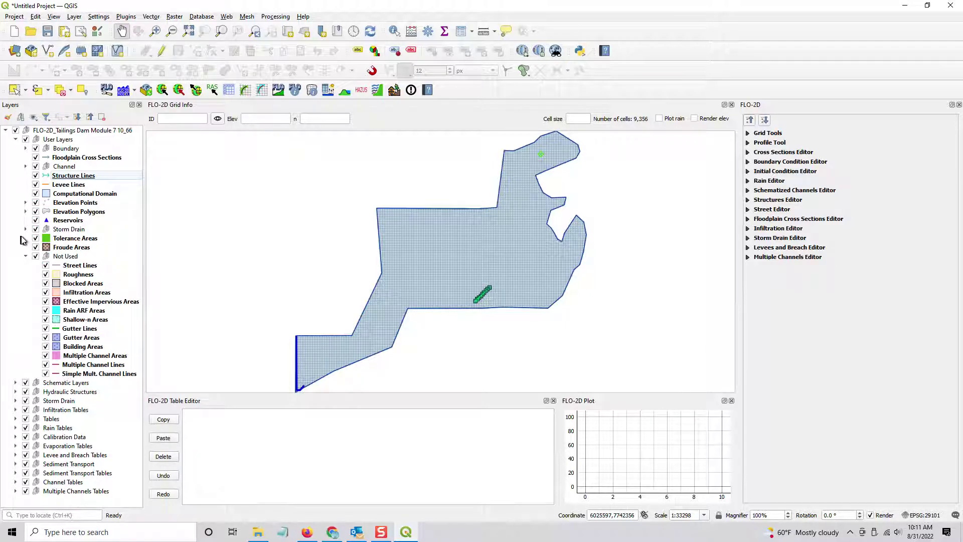
# Nest Storm Drain, Infiltration, Calibration Data, Evaporation, Channel and Multiple Channels Tables into a collapsed Not Used Tables group.
pyautogui.click(26, 256)
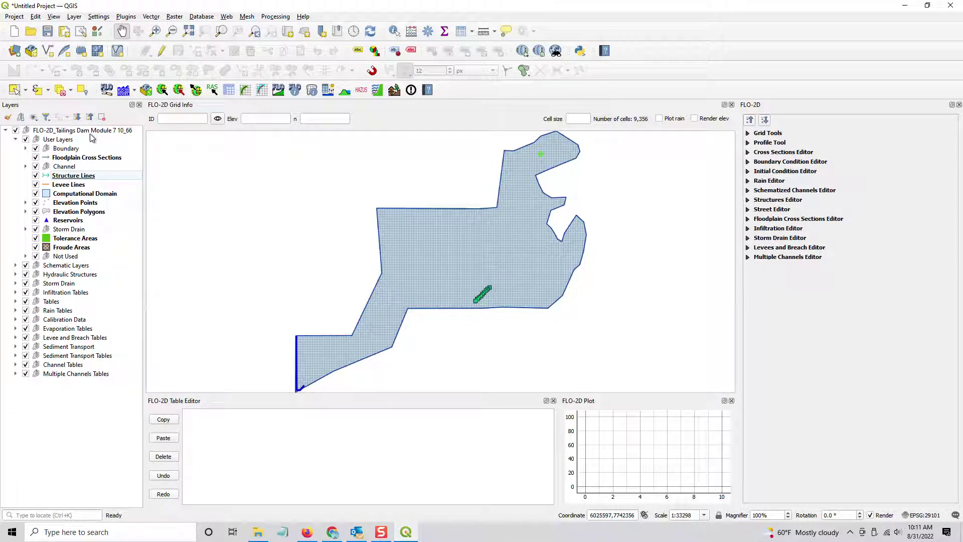
pyautogui.click(65, 284)
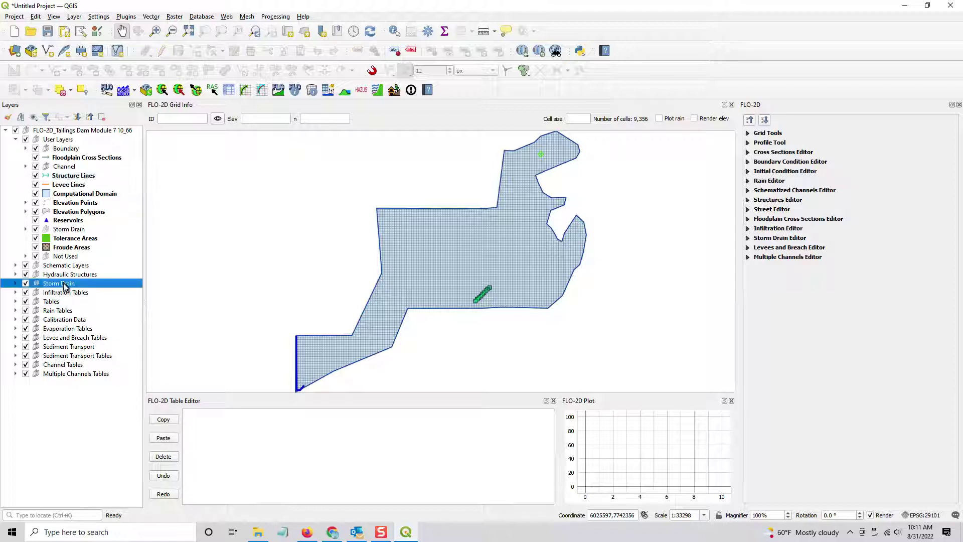
pyautogui.keyDown('shift'); pyautogui.click(66, 295); pyautogui.keyUp('shift')
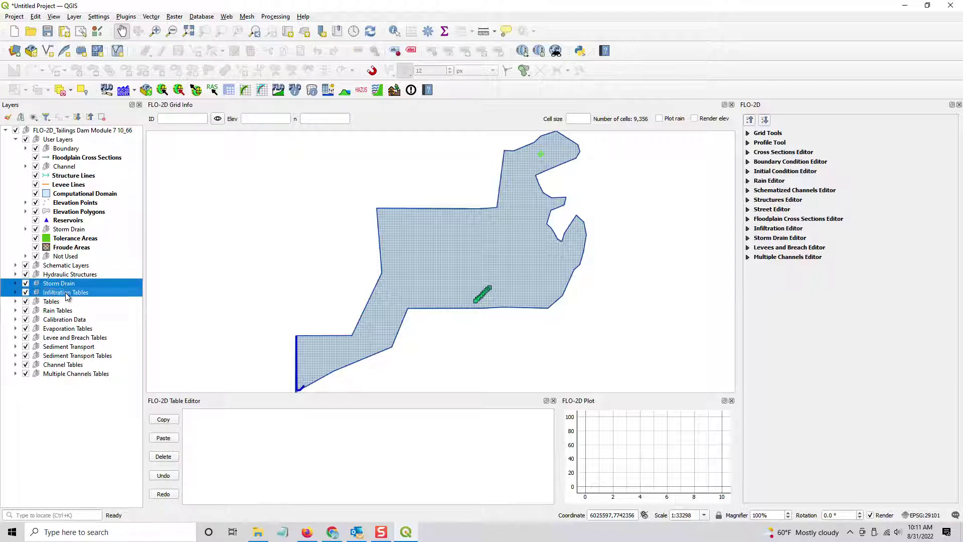
pyautogui.keyDown('ctrl'); pyautogui.click(59, 321); pyautogui.keyUp('ctrl')
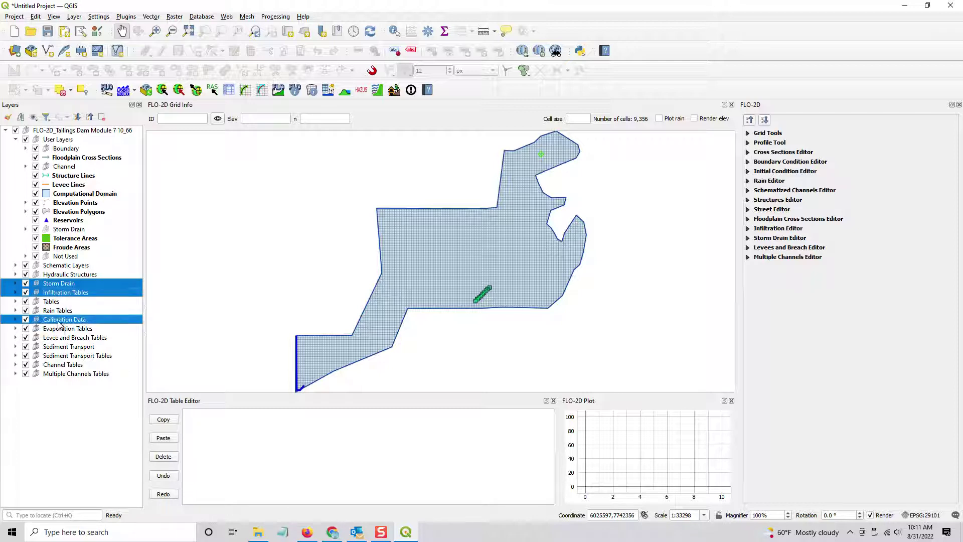
pyautogui.keyDown('ctrl'); pyautogui.click(59, 330); pyautogui.keyUp('ctrl')
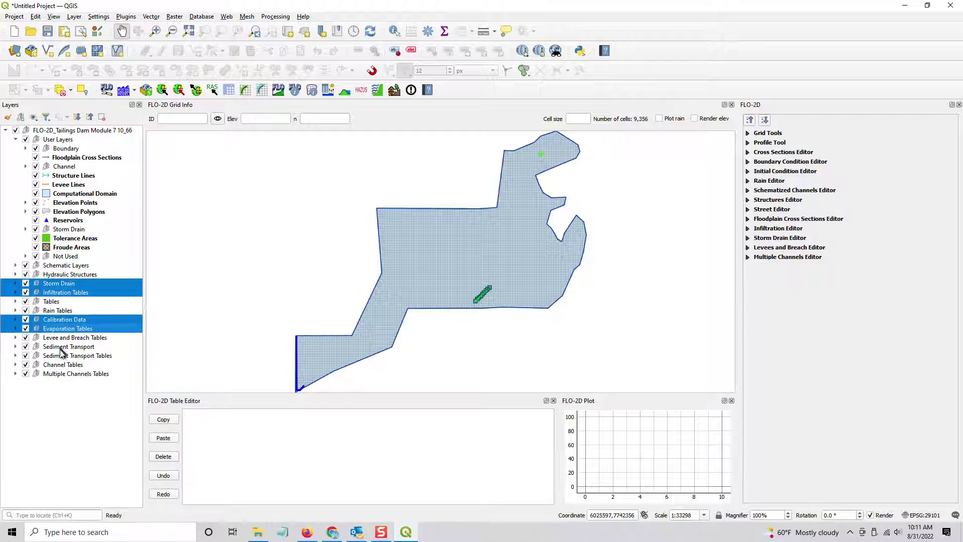
pyautogui.keyDown('ctrl'); pyautogui.click(58, 368); pyautogui.keyUp('ctrl')
pyautogui.keyDown('ctrl'); pyautogui.click(59, 376); pyautogui.keyUp('ctrl')
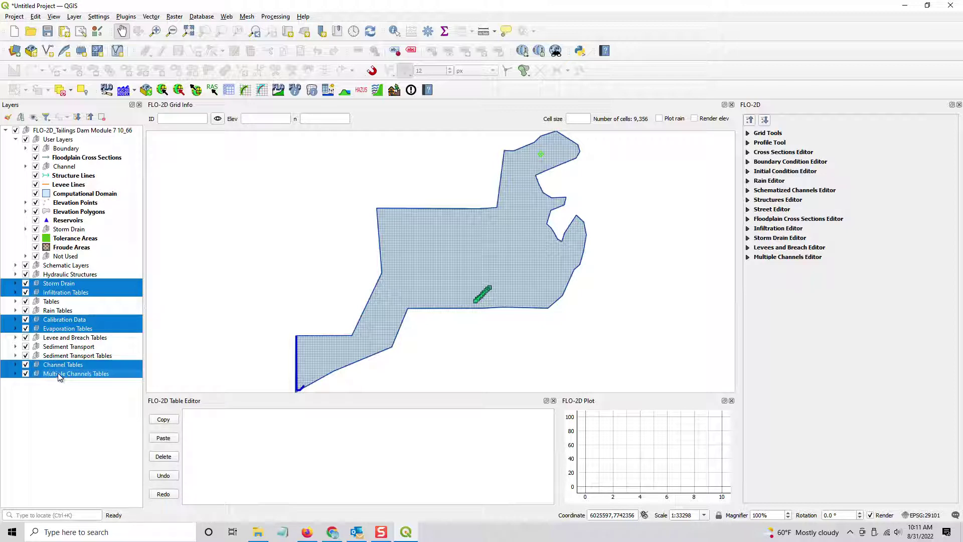
pyautogui.rightClick(59, 376)
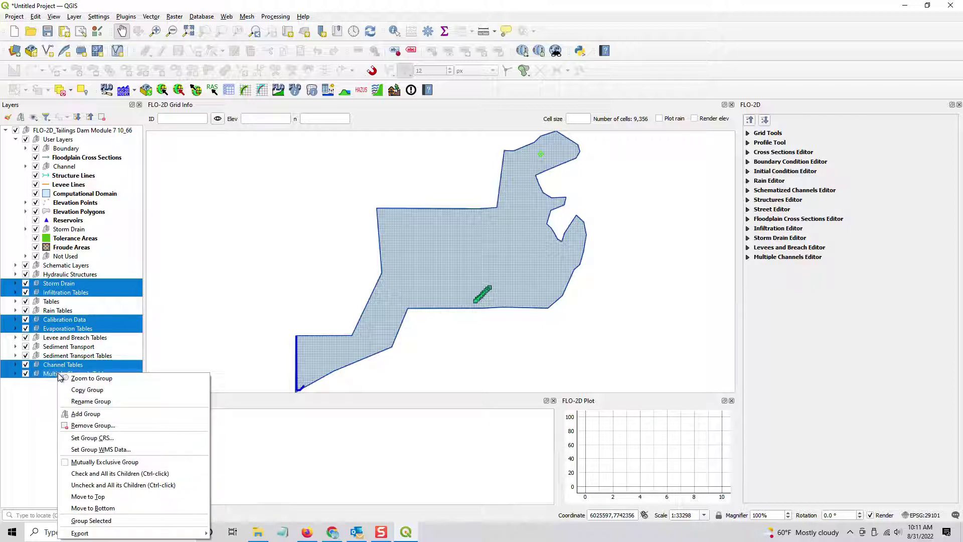
pyautogui.press('g')
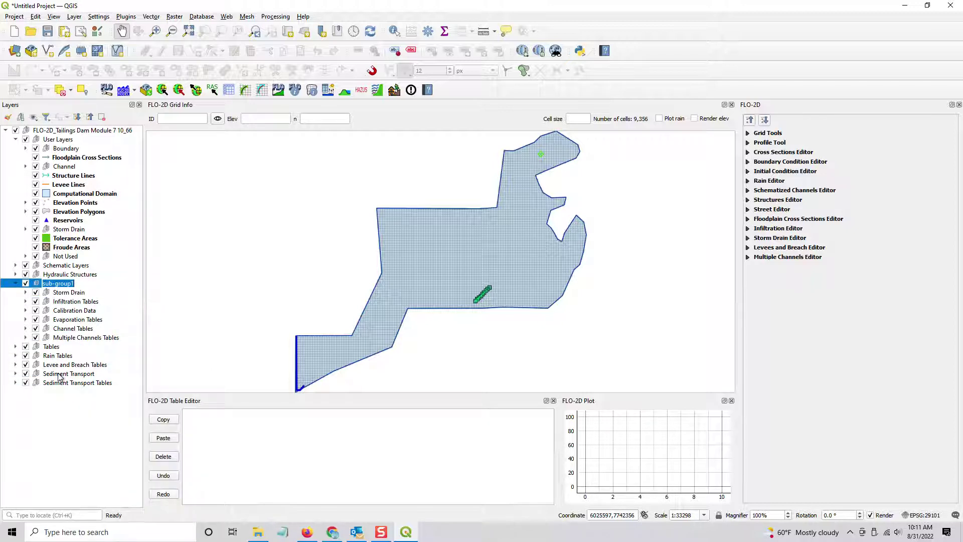
pyautogui.write('Not Used Tables')
pyautogui.press('Return')
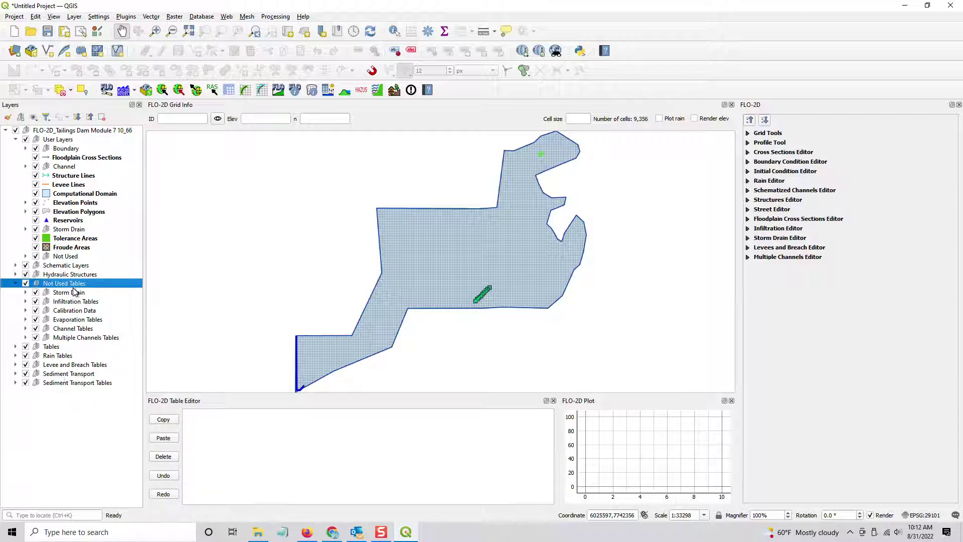
pyautogui.click(16, 283)
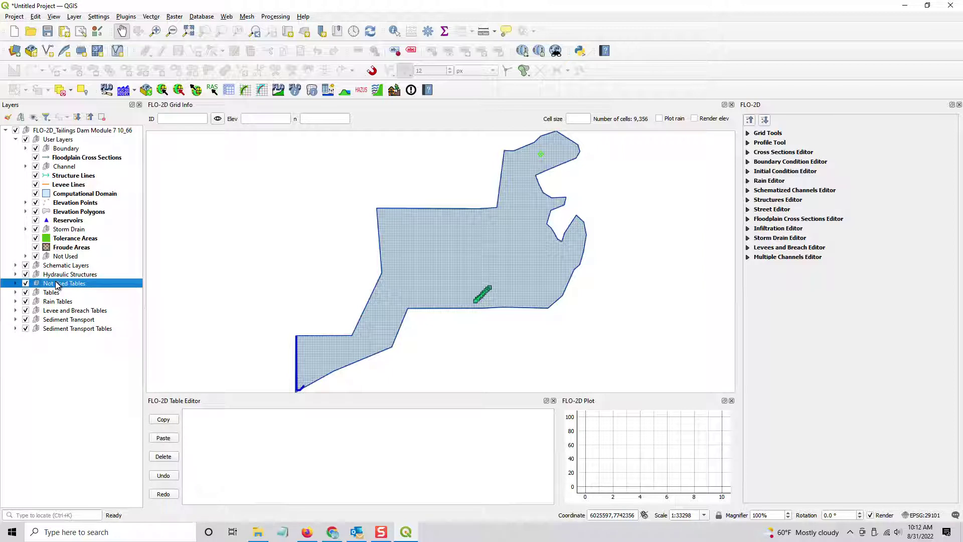
pyautogui.moveTo(56, 284); pyautogui.dragTo(70, 337)
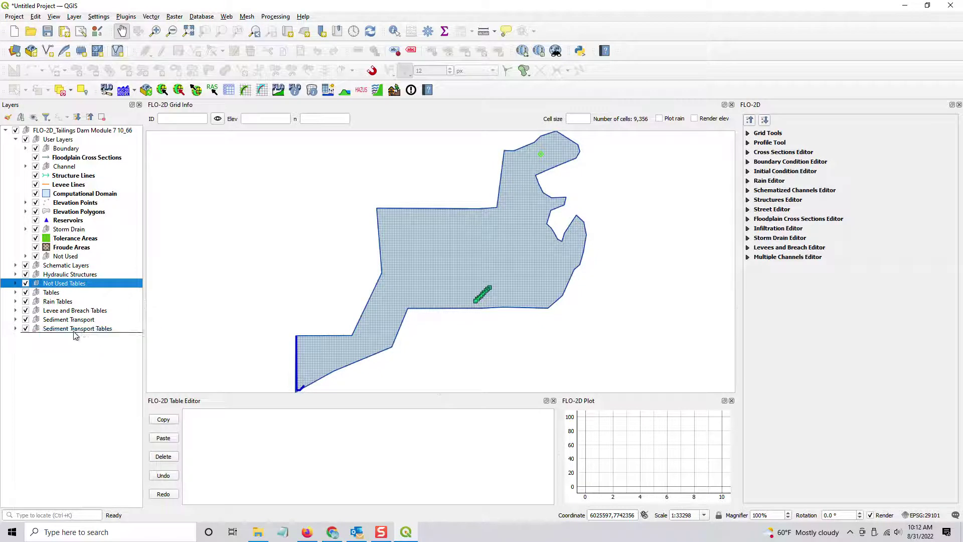
pyautogui.click(16, 131)
pyautogui.click(16, 131)
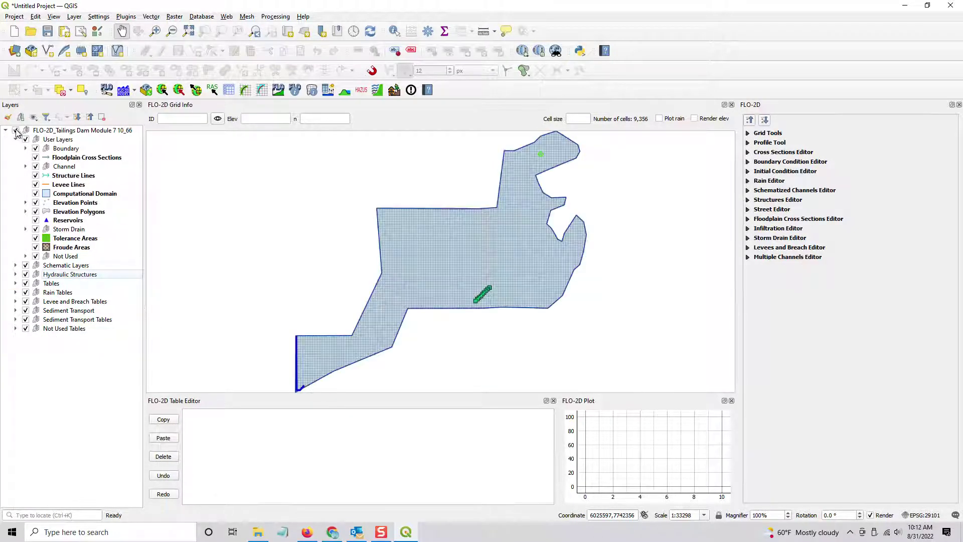
pyautogui.click(6, 130)
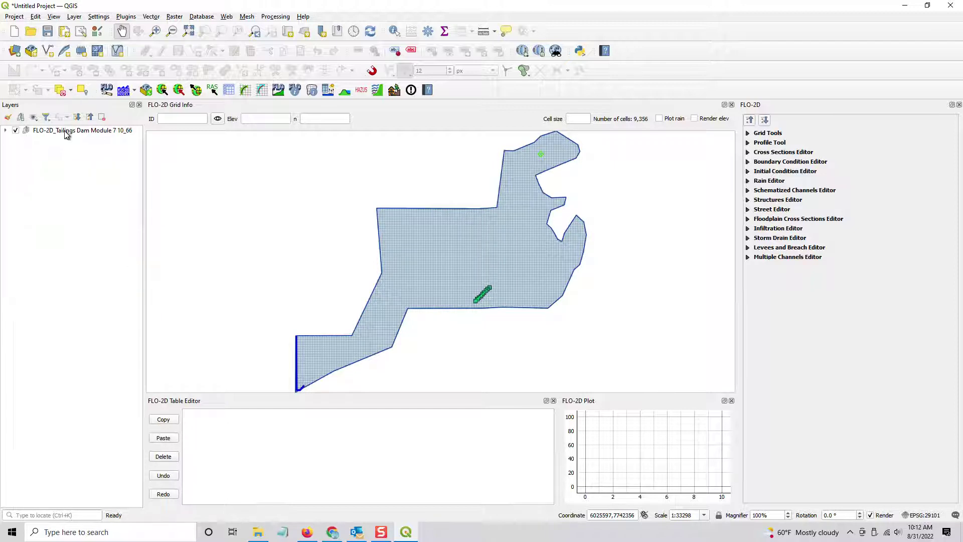
pyautogui.click(6, 130)
pyautogui.click(6, 131)
pyautogui.click(5, 131)
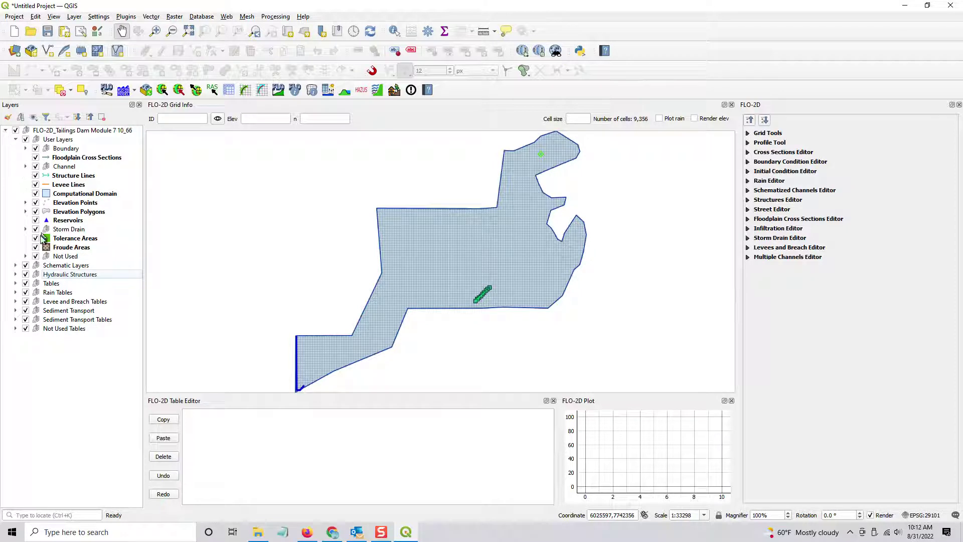
pyautogui.moveTo(55, 329); pyautogui.dragTo(77, 329)
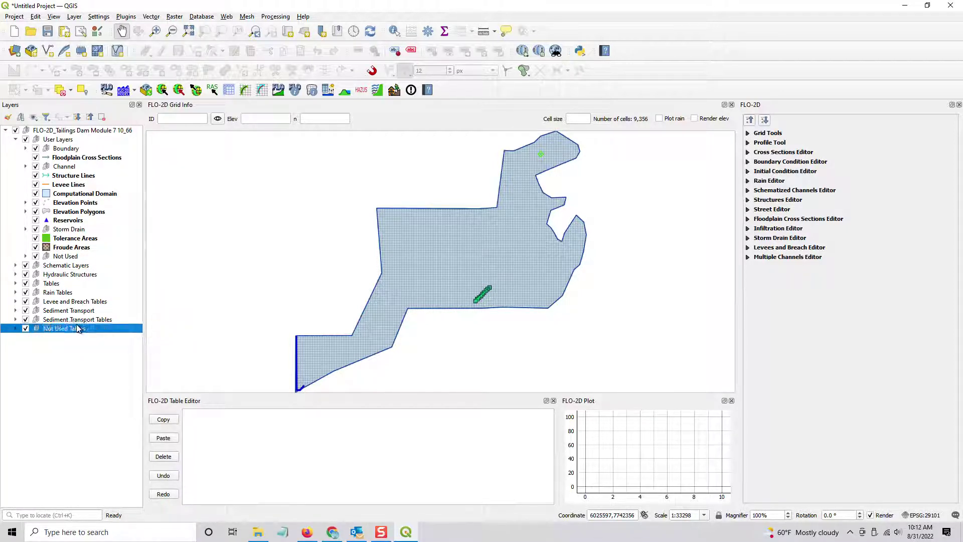
pyautogui.click(35, 366)
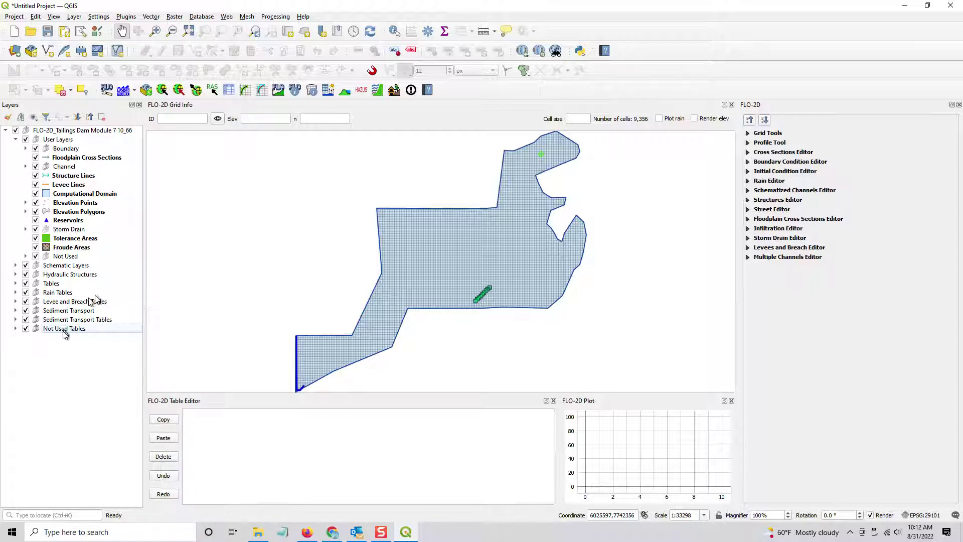
# Save the project as 'Tailings Dam Module 7 10_66.qgz' in Example Projects > Advanced Modules > Module 7.
pyautogui.click(48, 31)
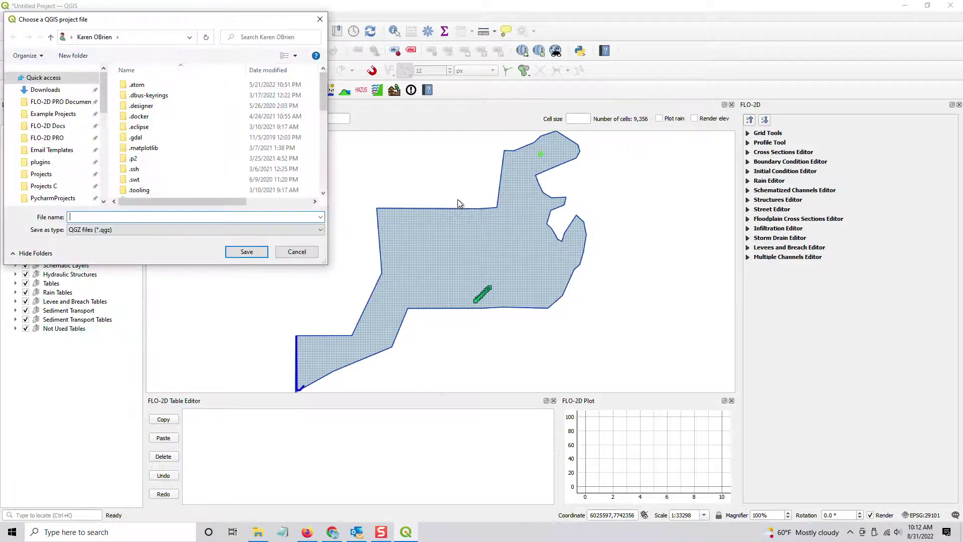
pyautogui.click(54, 101)
pyautogui.doubleClick(138, 85)
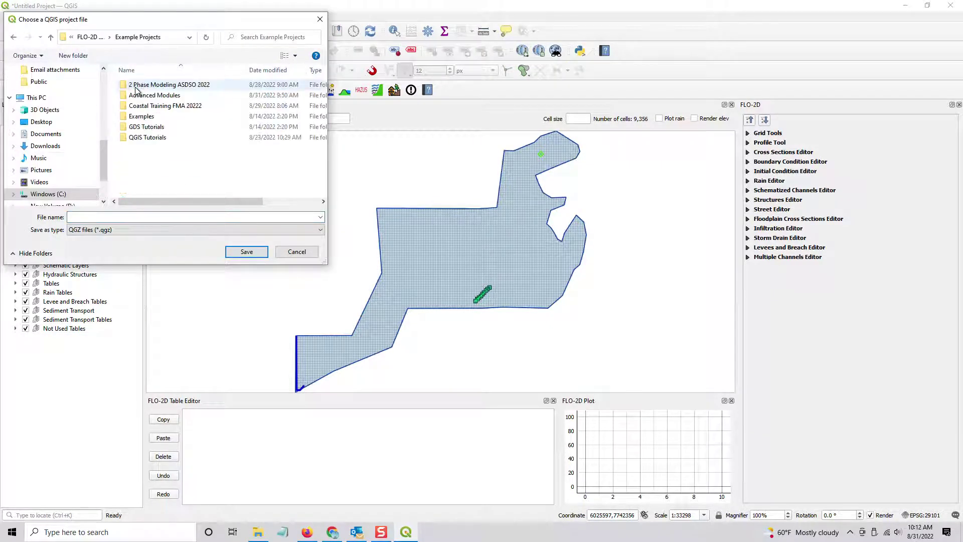
pyautogui.doubleClick(151, 138)
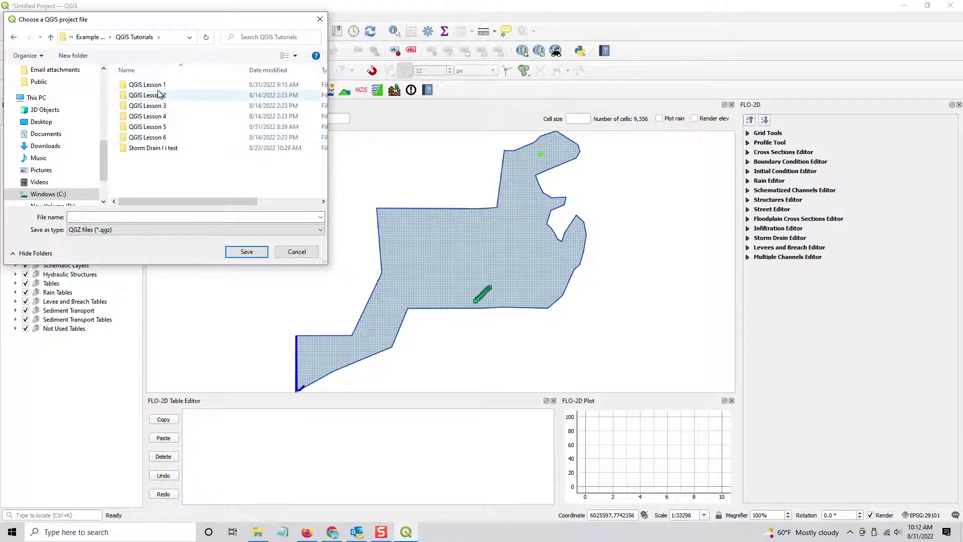
pyautogui.click(88, 37)
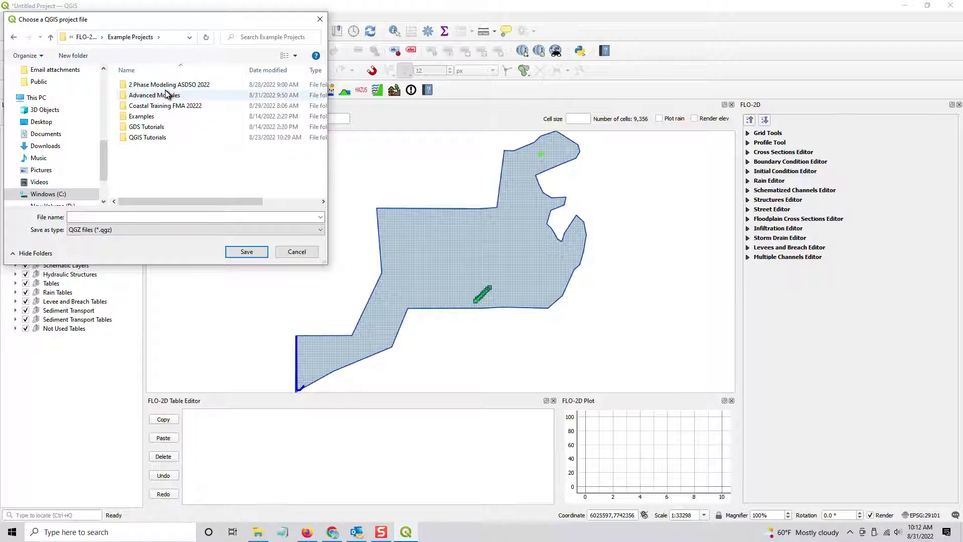
pyautogui.doubleClick(163, 96)
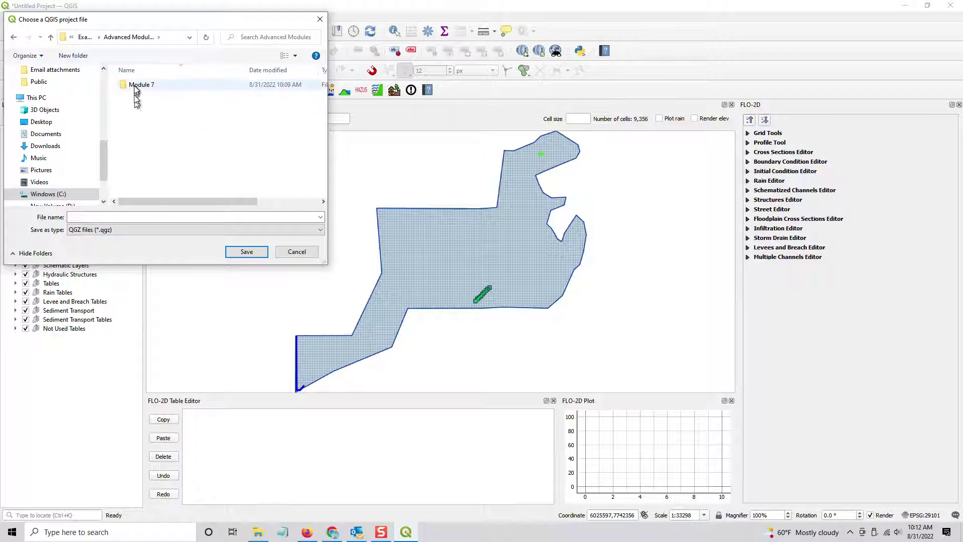
pyautogui.doubleClick(135, 86)
pyautogui.click(174, 86)
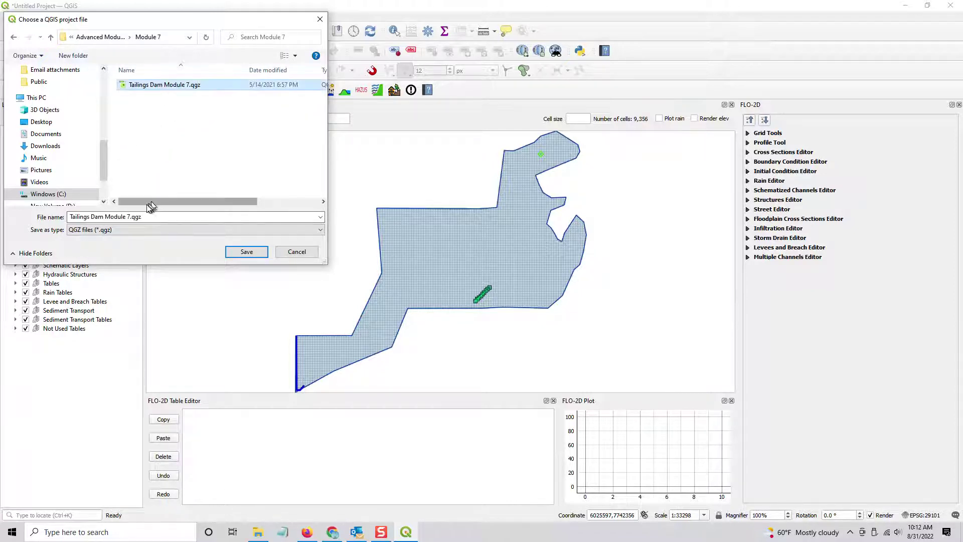
pyautogui.click(133, 216)
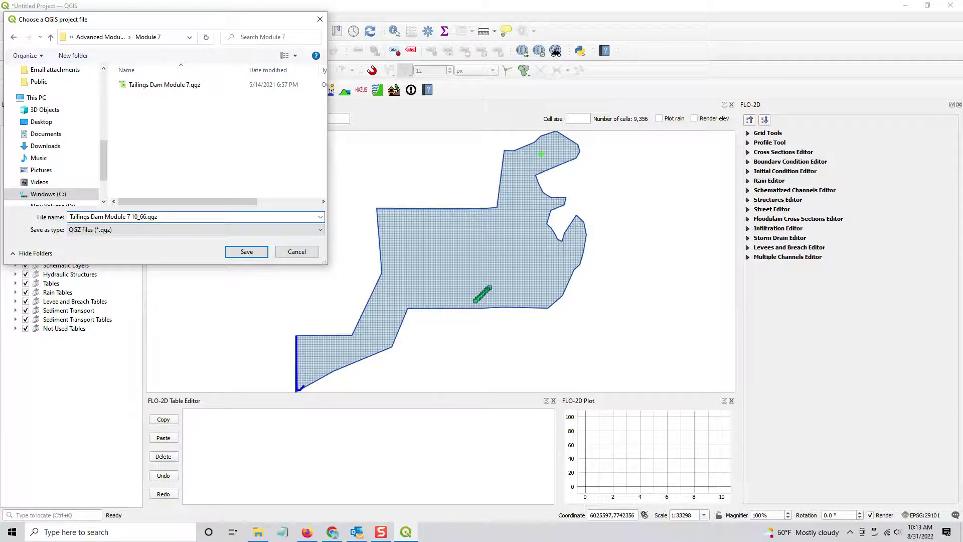
pyautogui.press('Return')
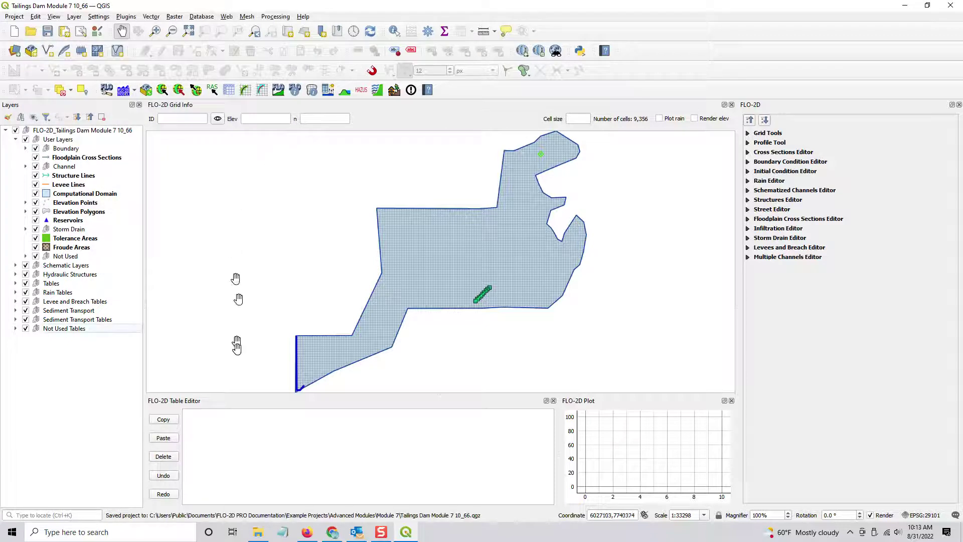
# Compress the old Tailings Dam Module 7 gpkg and qgz files into Module 7.7z with 7-Zip.
pyautogui.click(258, 532)
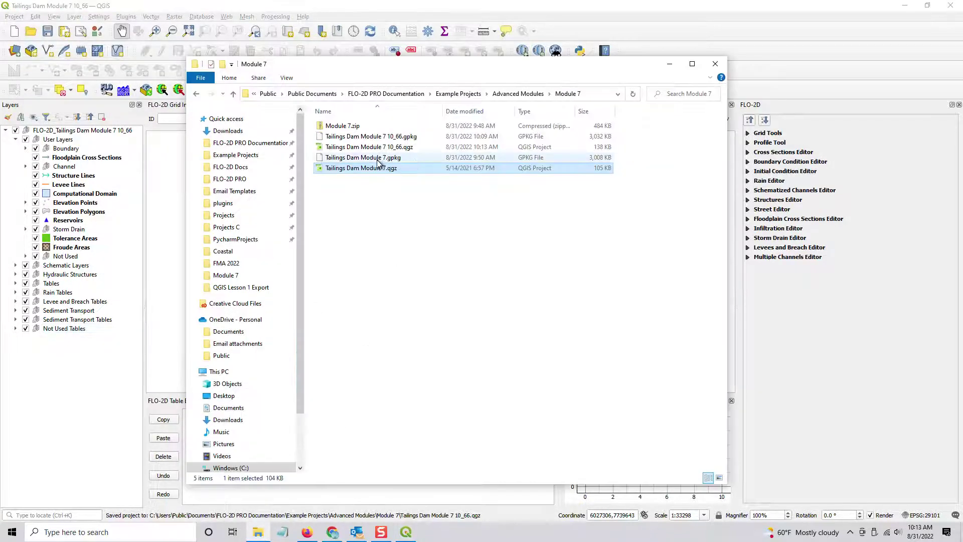
pyautogui.keyDown('ctrl'); pyautogui.click(378, 159); pyautogui.keyUp('ctrl')
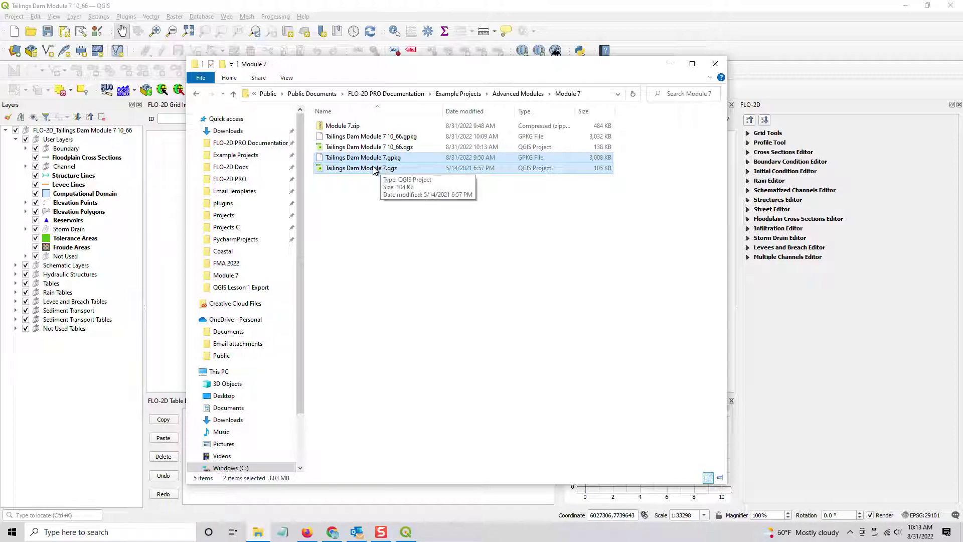
pyautogui.rightClick(374, 171)
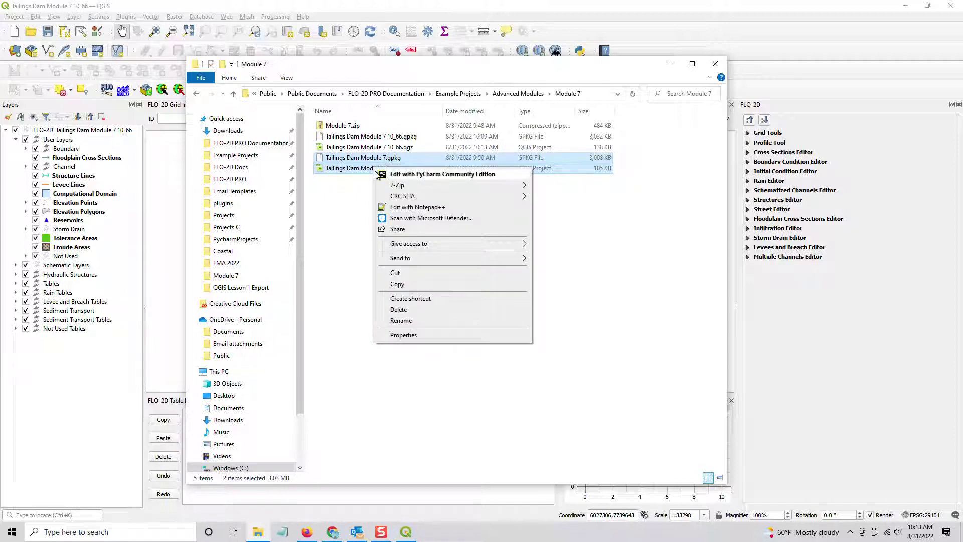
pyautogui.moveTo(395, 186)
pyautogui.click(584, 252)
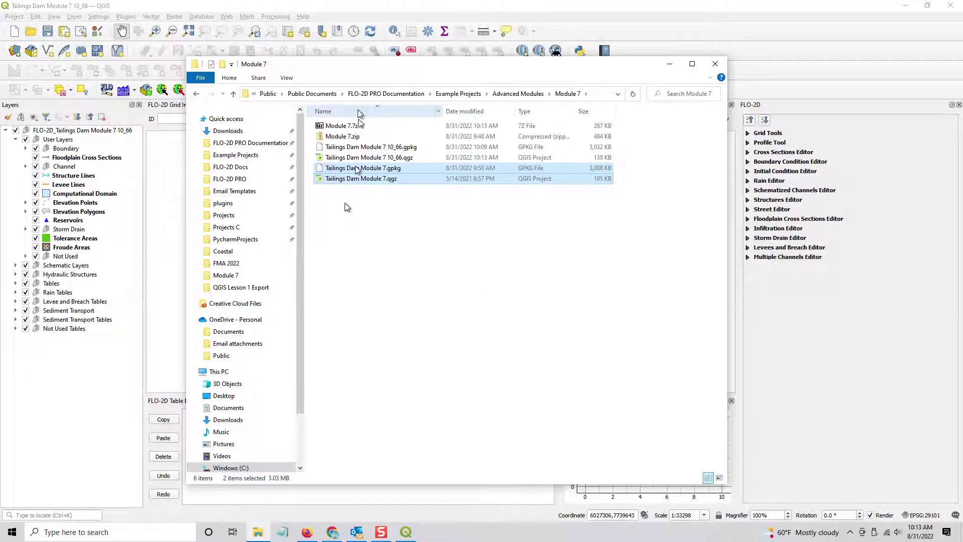
# Create a Backups folder in Module 7 and move Module 7.7z into it.
pyautogui.click(223, 66)
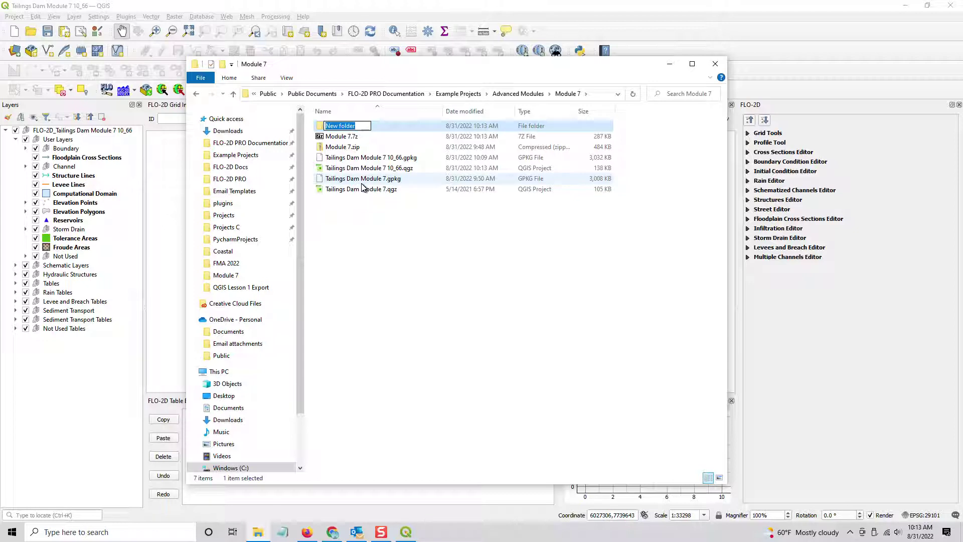
pyautogui.write('Backups')
pyautogui.press('Return')
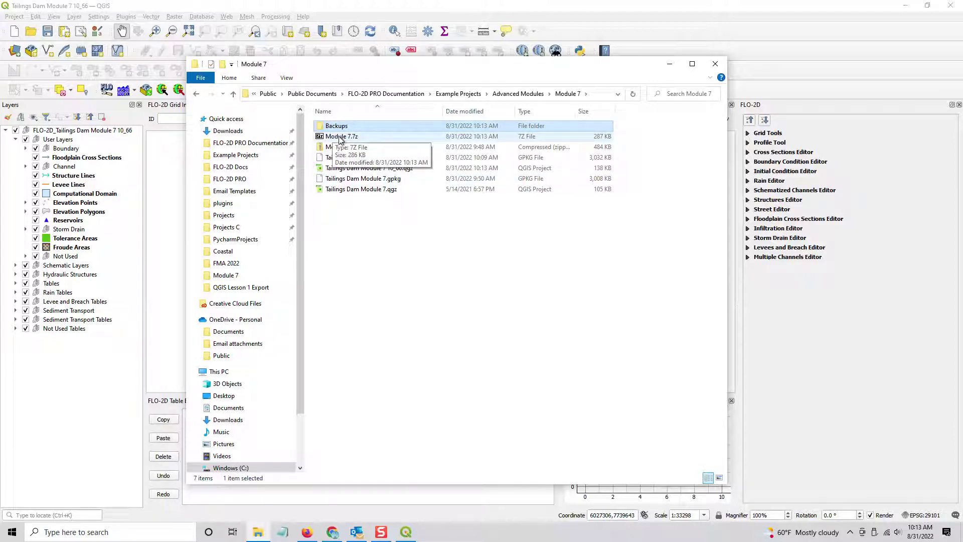
pyautogui.moveTo(339, 139)
pyautogui.mouseDown()
pyautogui.moveTo(357, 141)
pyautogui.moveTo(361, 127)
pyautogui.moveTo(337, 126)
pyautogui.mouseUp()
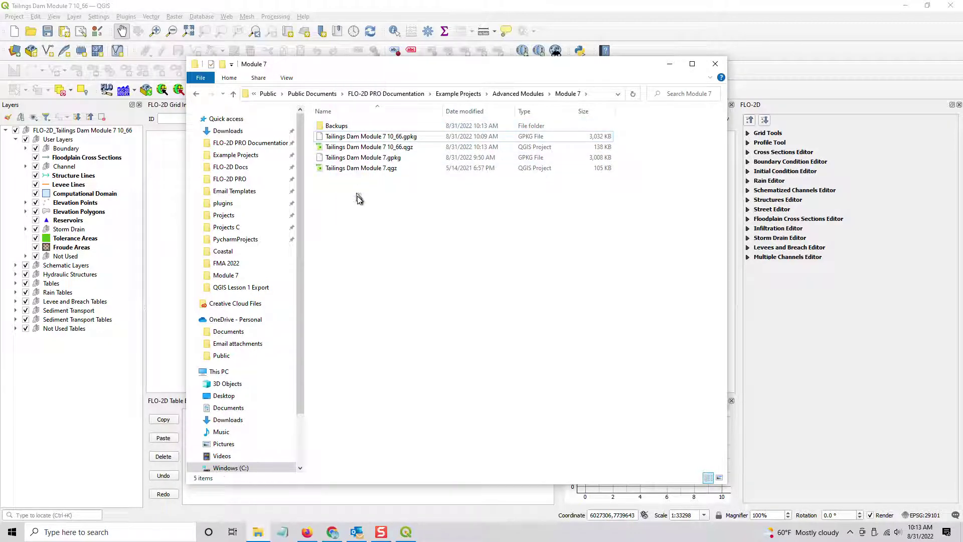
# Delete the original Tailings Dam Module 7 gpkg and qgz files, then close QGIS.
pyautogui.moveTo(359, 198); pyautogui.dragTo(359, 160)
pyautogui.press('Delete')
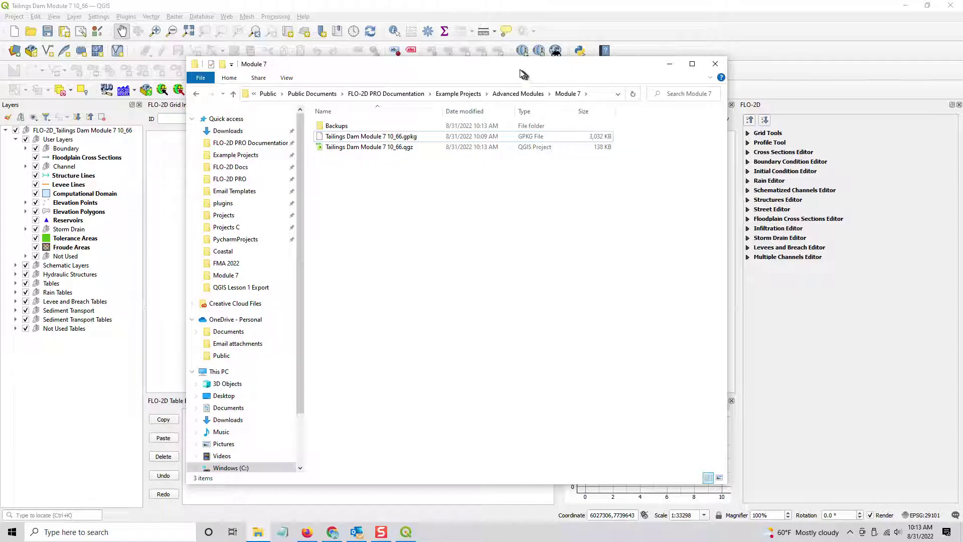
pyautogui.moveTo(520, 69); pyautogui.dragTo(683, 90)
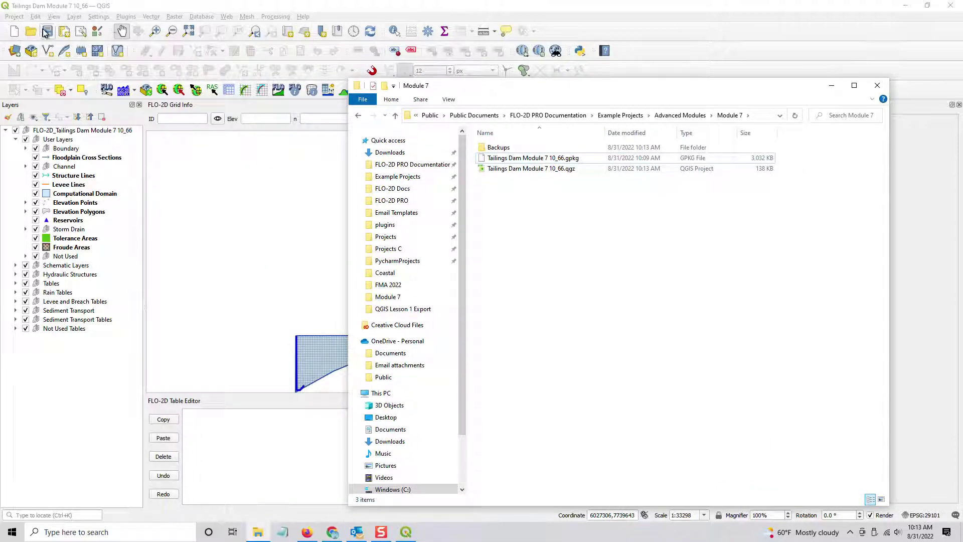
pyautogui.click(949, 6)
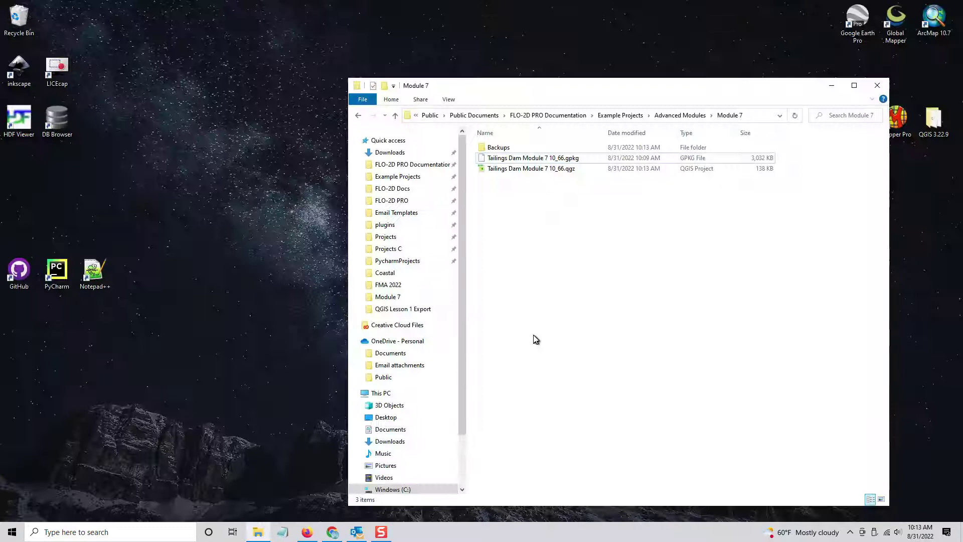
# Reopen Tailings Dam Module 7 10_66.qgz, accept loading the FLO-2D model, and dismiss the GeoPackage message.
pyautogui.click(522, 171)
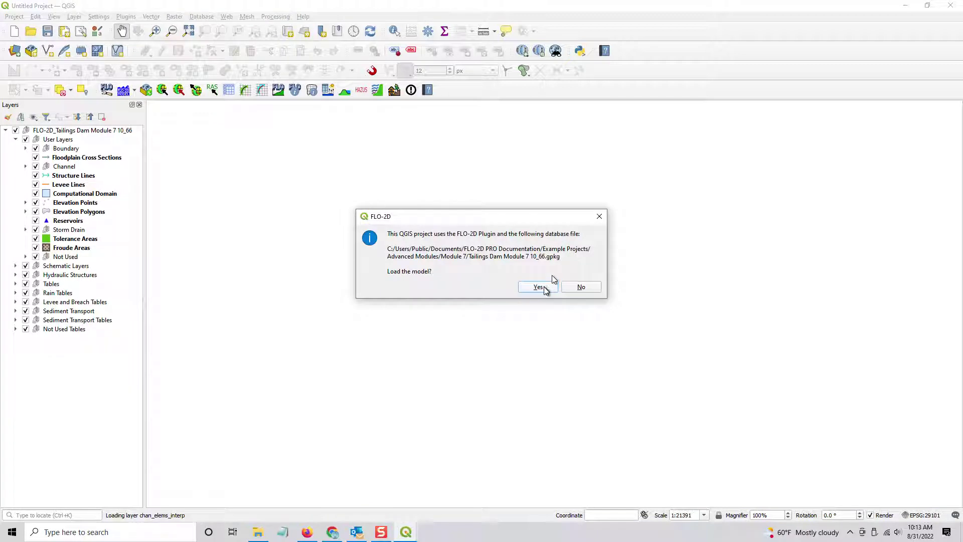
pyautogui.click(545, 286)
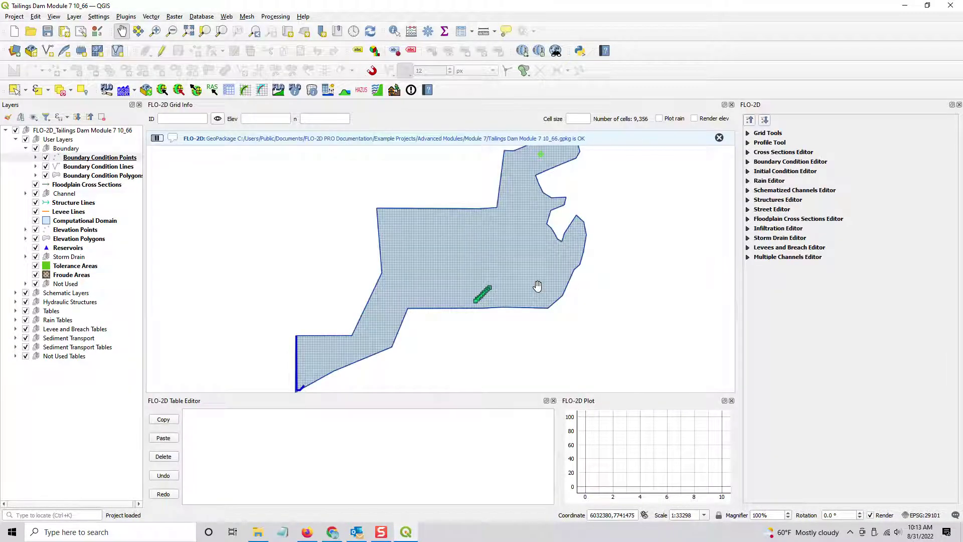
pyautogui.click(720, 137)
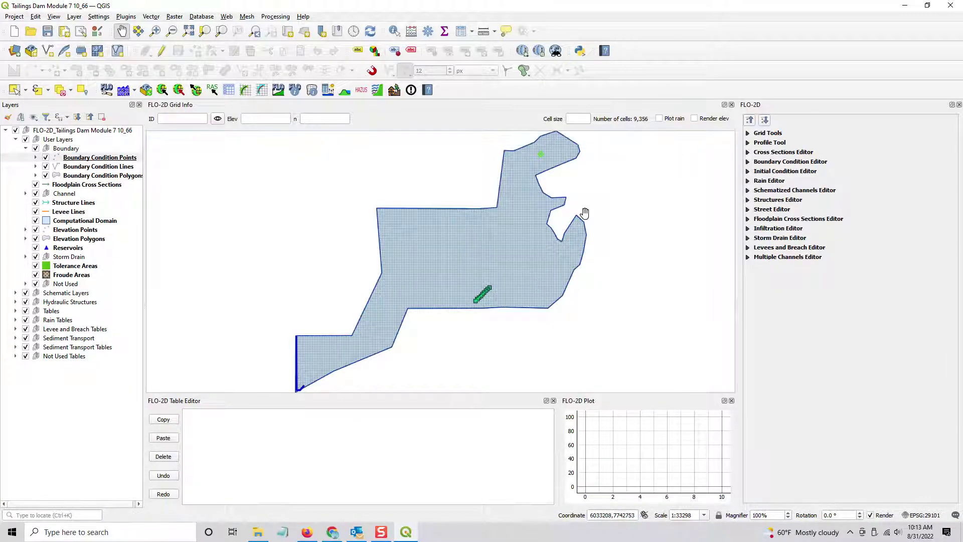